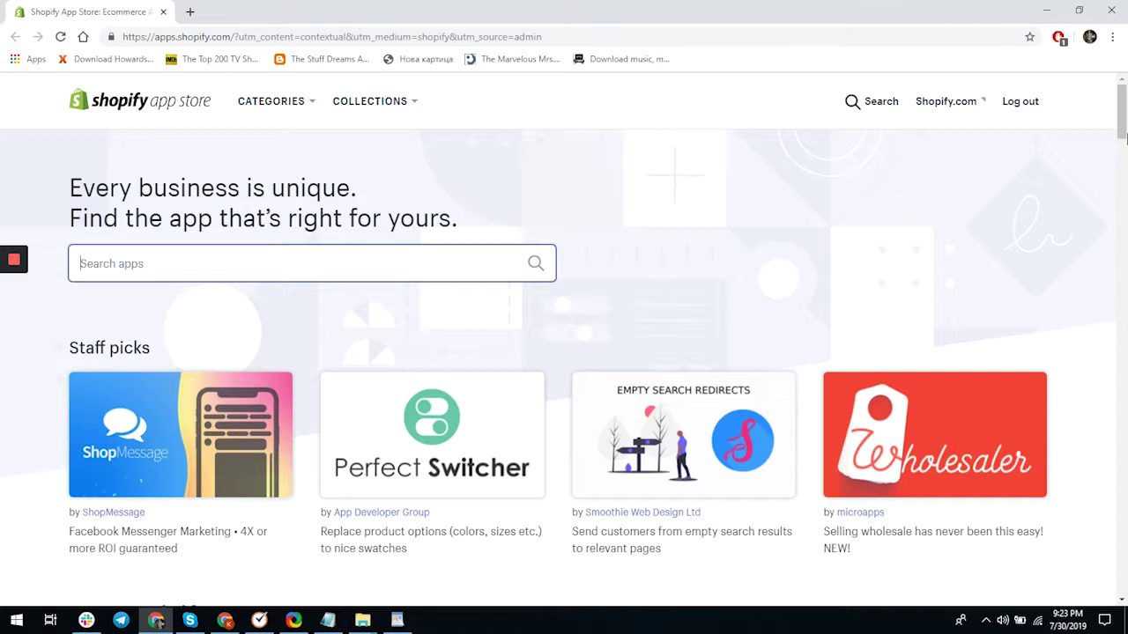
Step: Search the App Store for 'Metafields' and browse the 57 matching apps
type("Metafields")
key("Return")
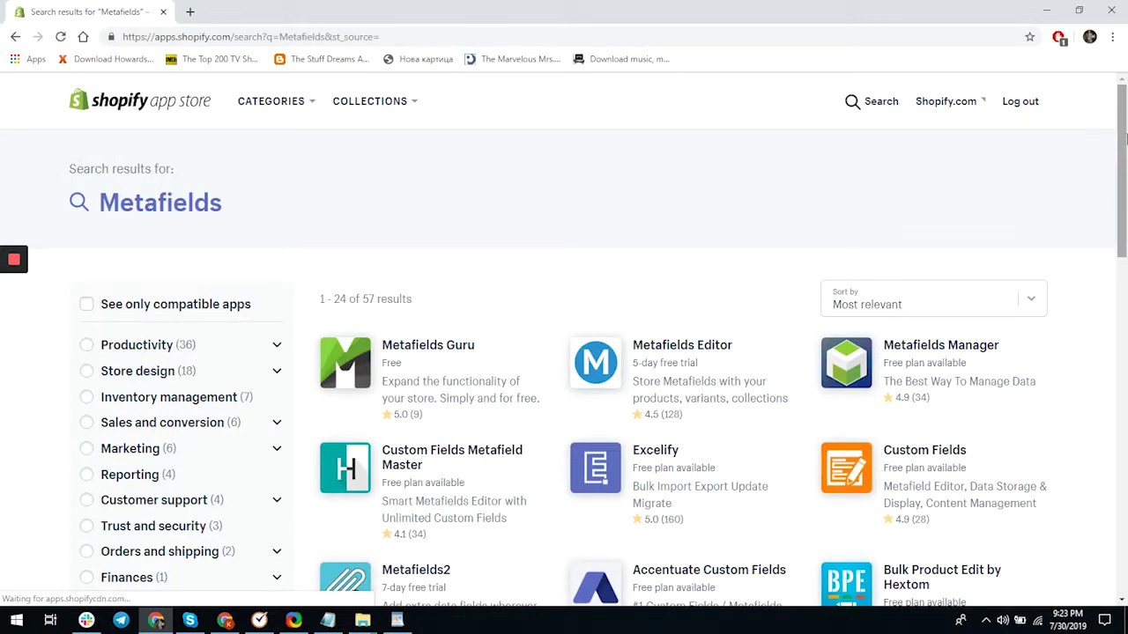
scroll(1119, 220, "down", 3)
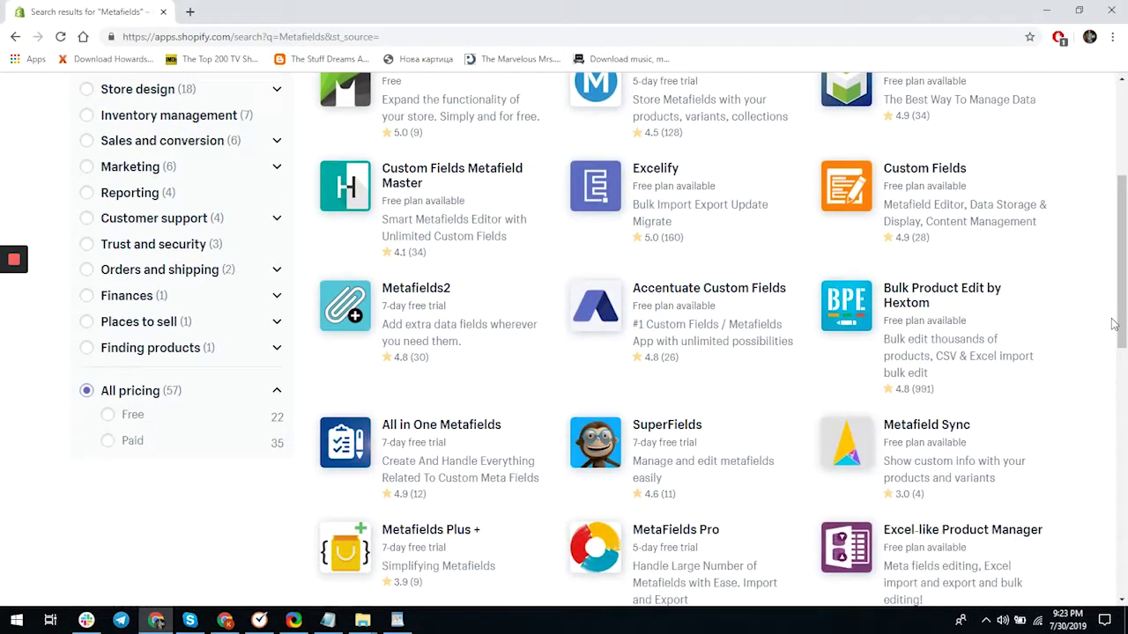
scroll(1117, 324, "down", 2)
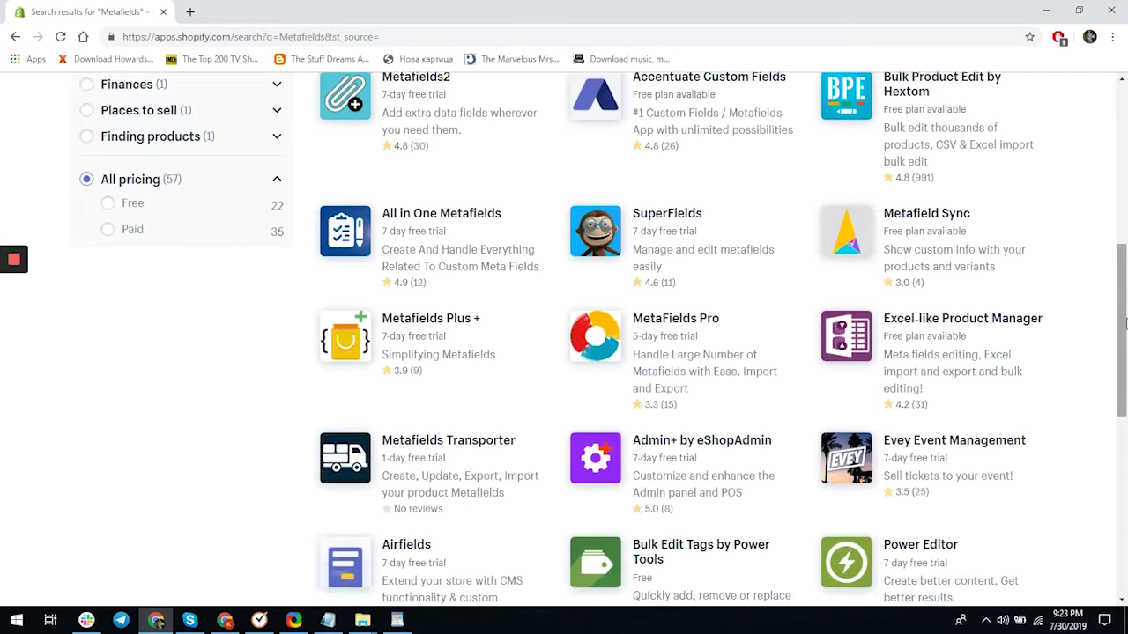
scroll(1126, 324, "down", 4)
scroll(1126, 324, "up", 1)
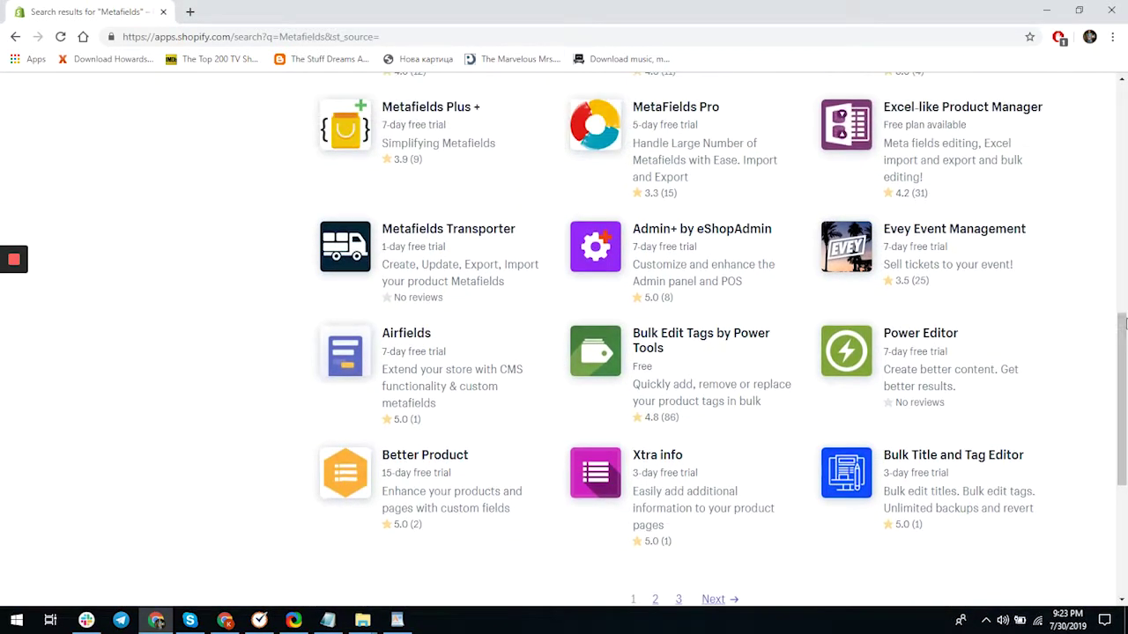
scroll(1125, 324, "up", 3)
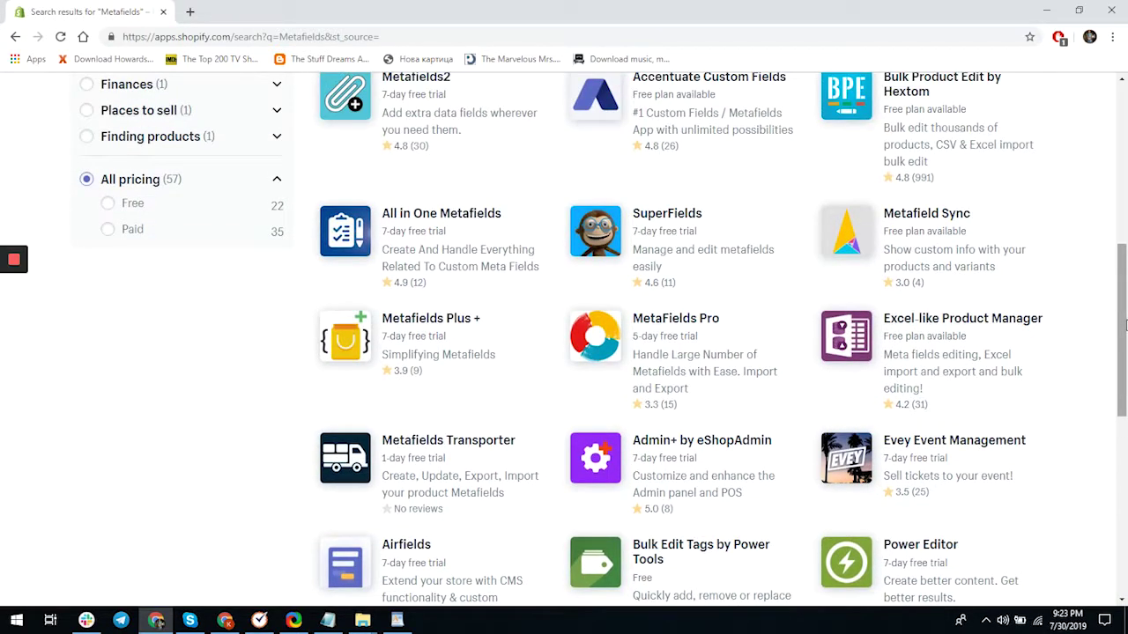
scroll(1125, 324, "up", 1)
scroll(1125, 324, "up", 1)
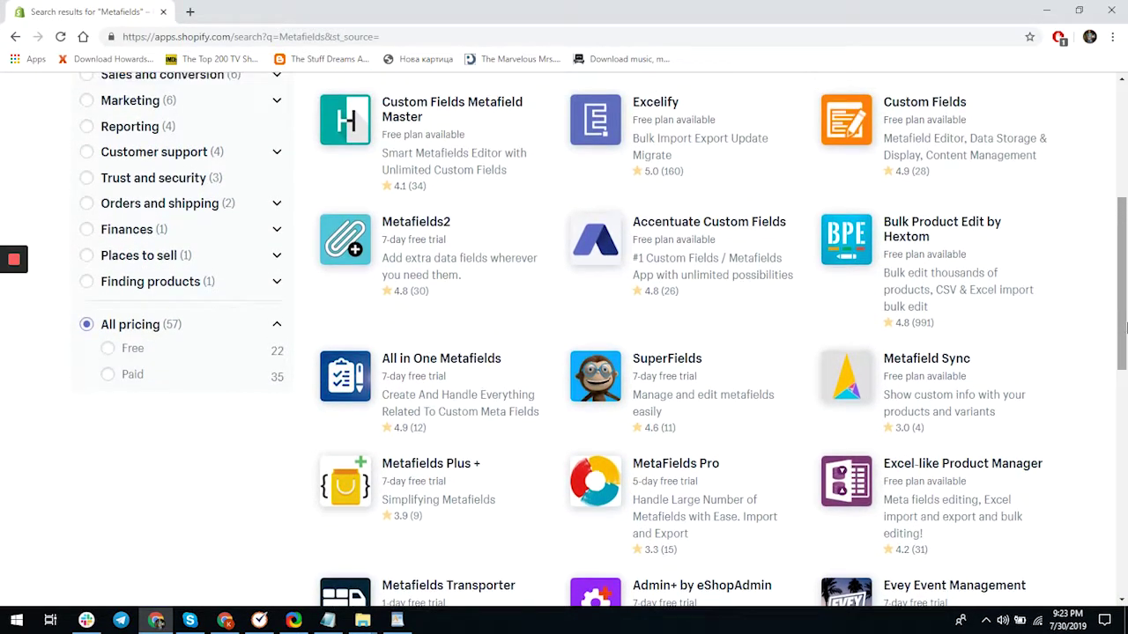
scroll(1125, 324, "up", 2)
scroll(1125, 325, "up", 1)
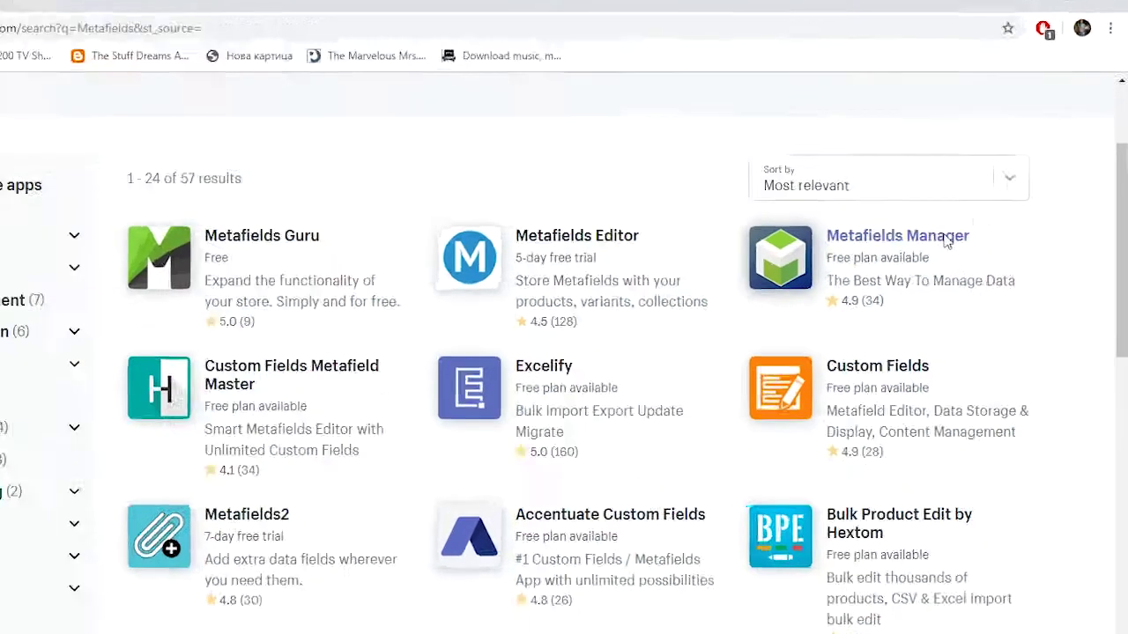
Step: Open the Metafields Manager listing and review its features and free/$20-per-month plans
left_click(945, 241)
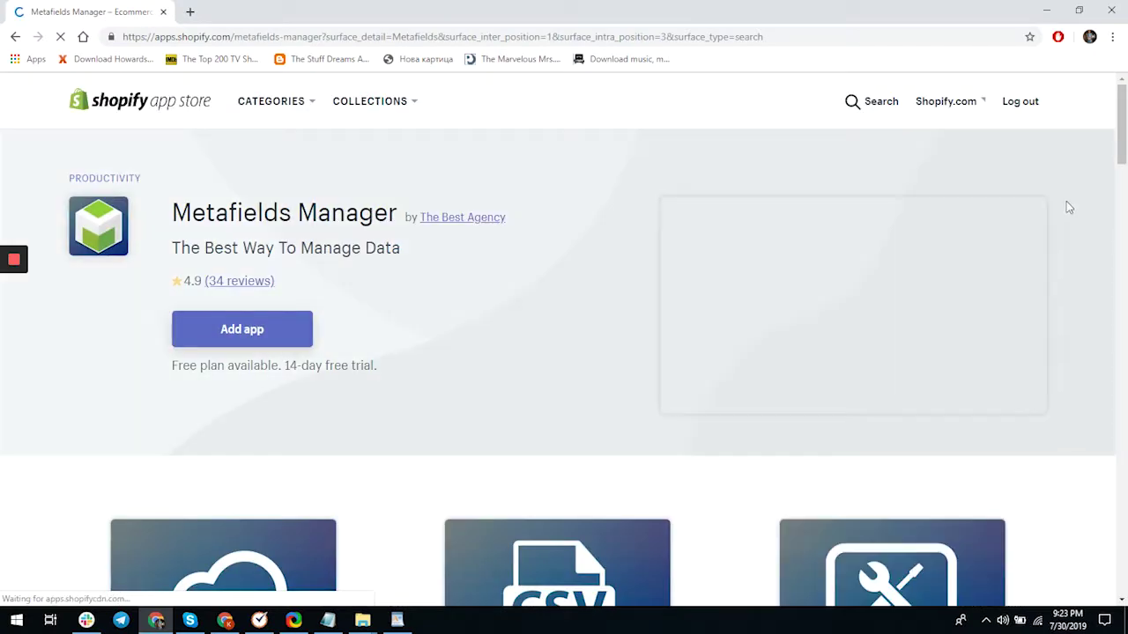
scroll(1105, 456, "down", 2)
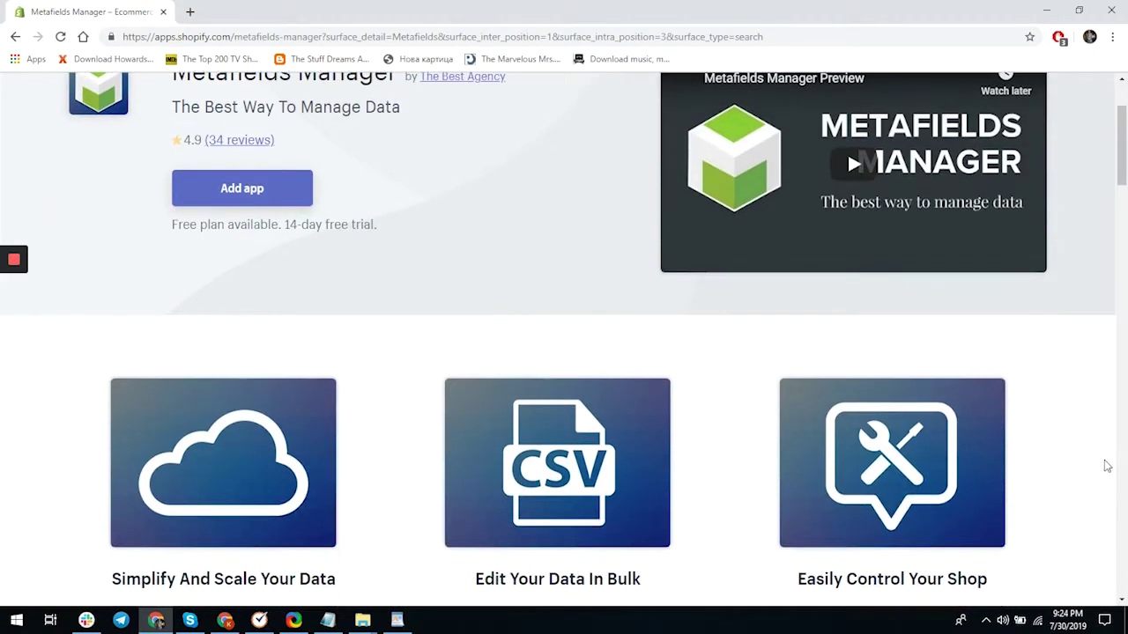
scroll(1107, 465, "down", 4)
scroll(1106, 479, "down", 7)
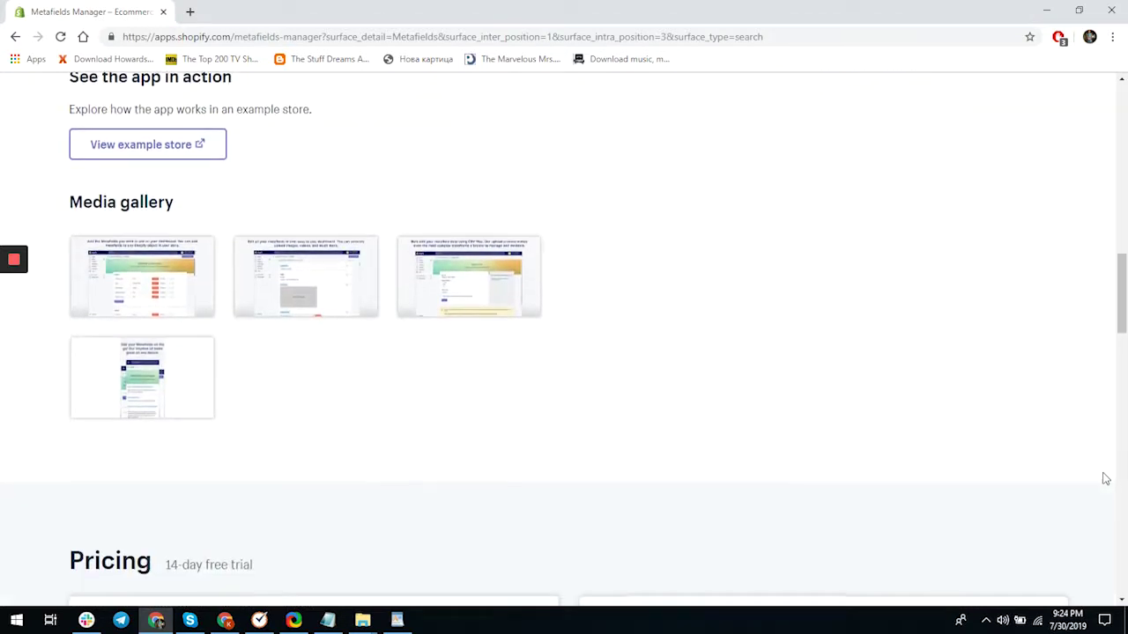
scroll(1106, 478, "down", 4)
scroll(1106, 475, "up", 3)
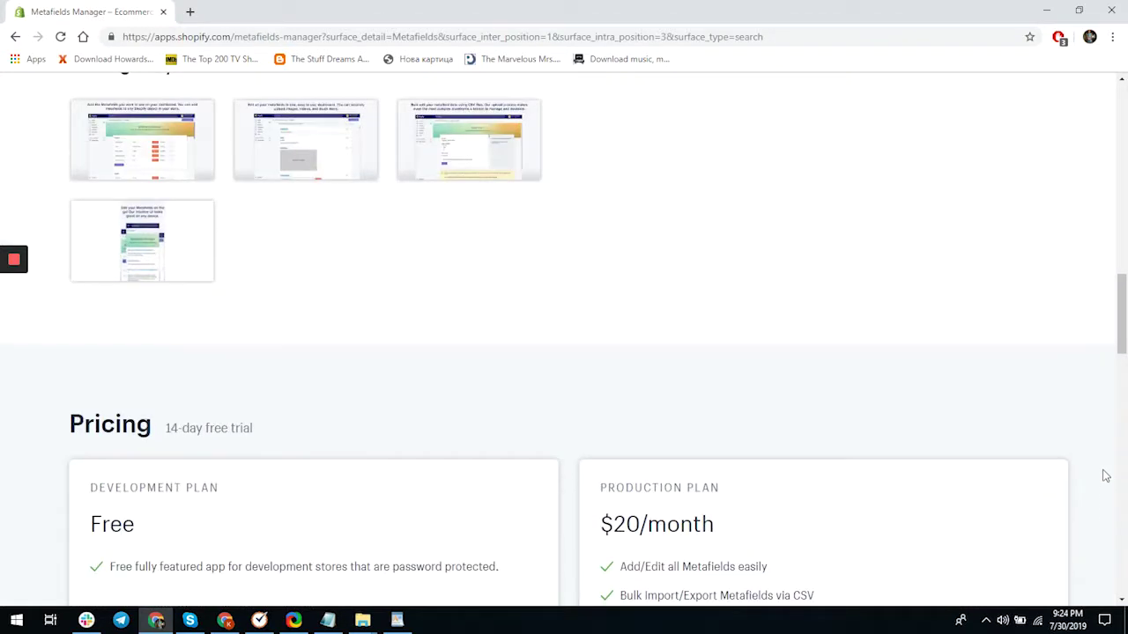
scroll(1105, 476, "up", 9)
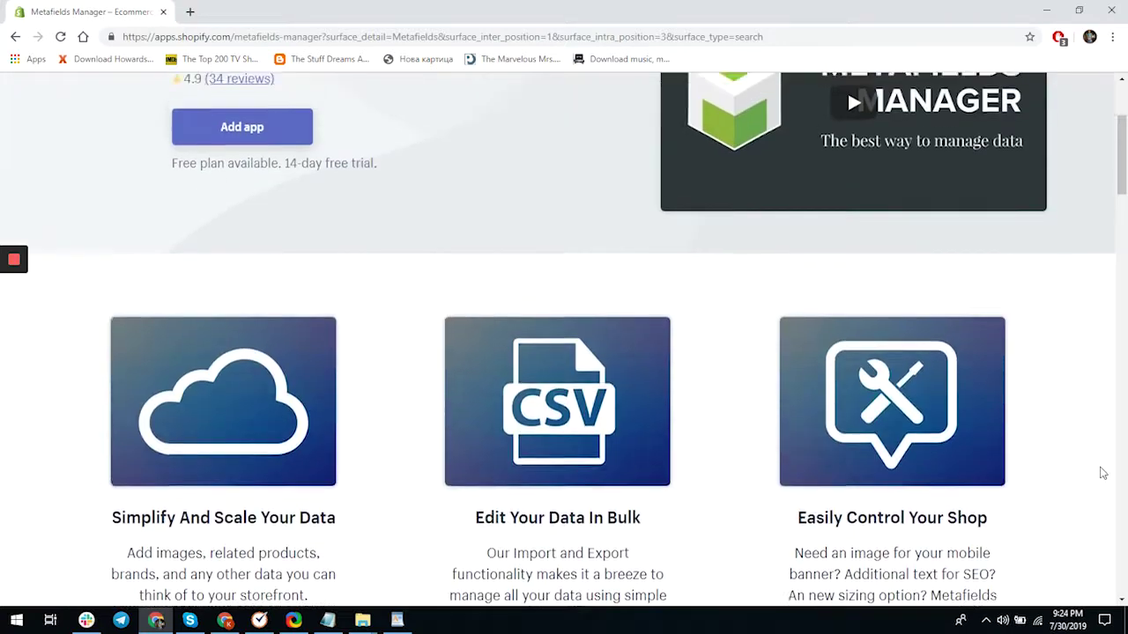
scroll(1102, 473, "up", 2)
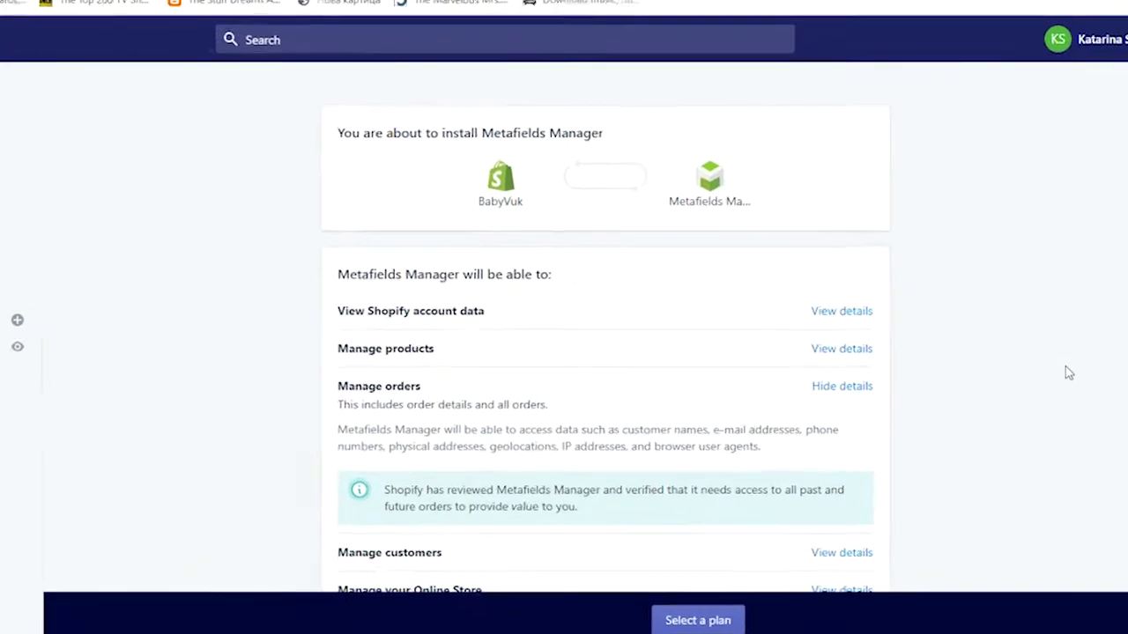
Step: Review the requested permissions and approve installing Metafields Manager
scroll(1029, 396, "down", 5)
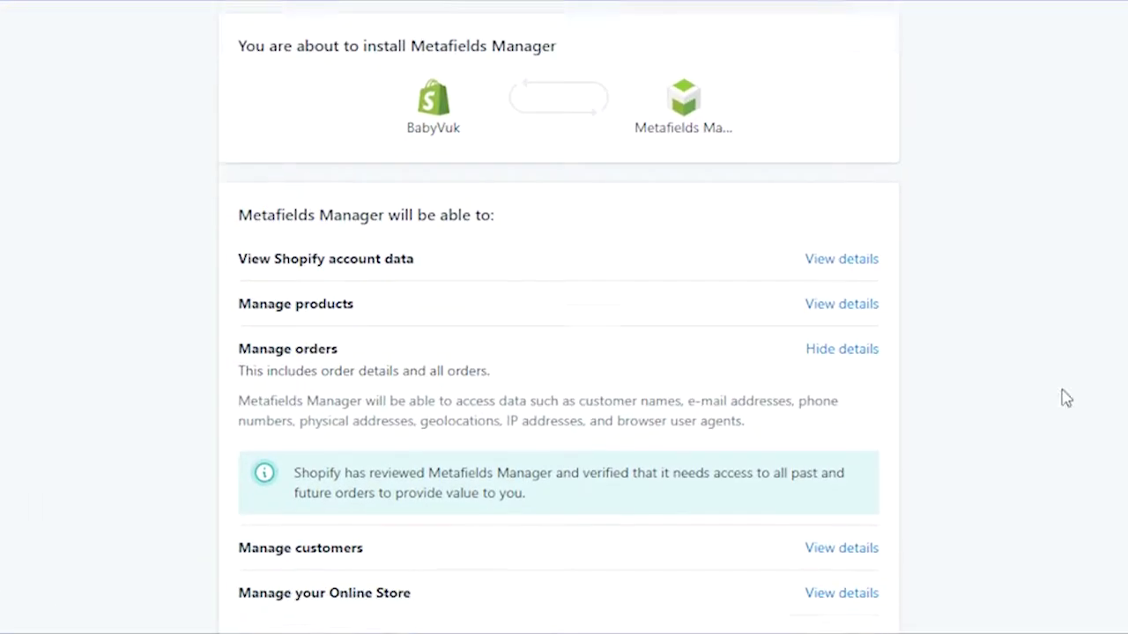
left_click(887, 495)
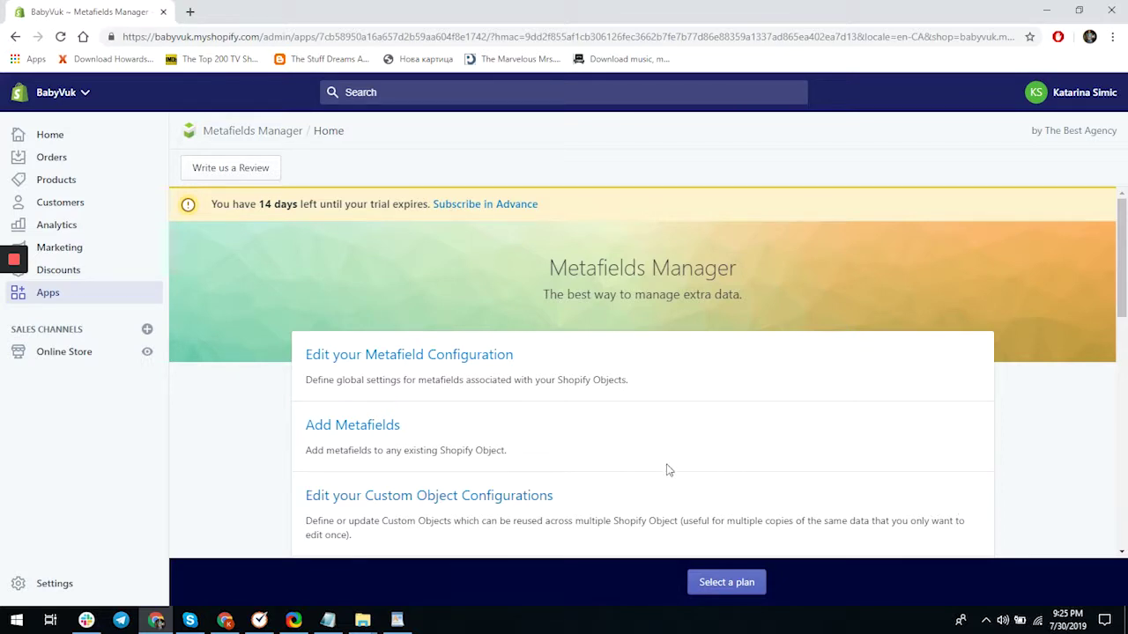
Step: Open the global metafield configuration and look through its object sections
left_click(444, 361)
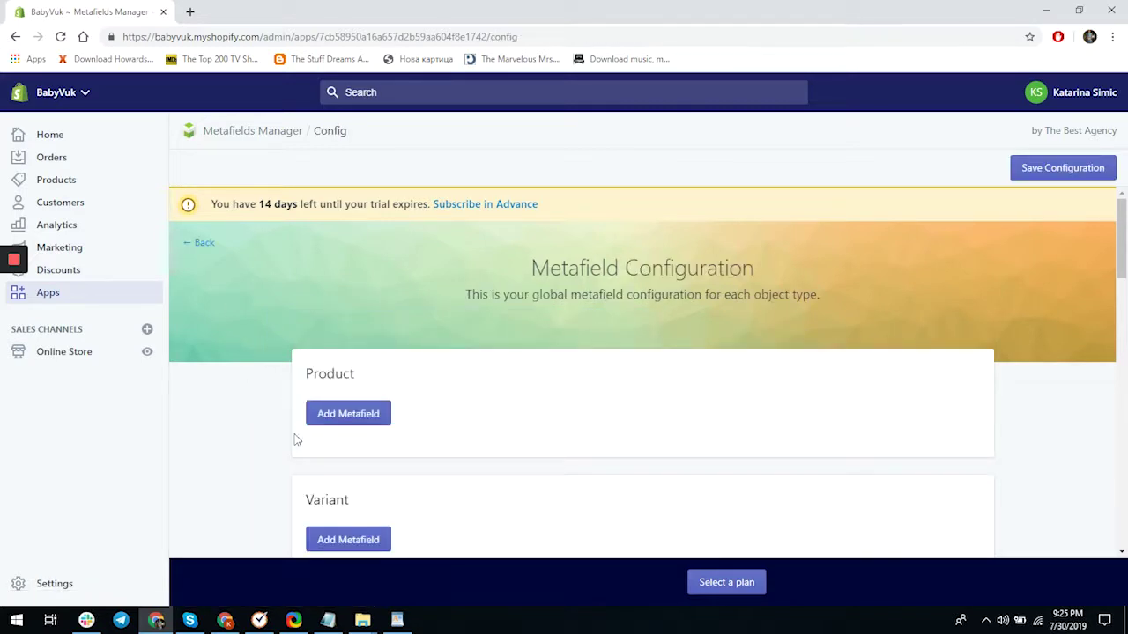
scroll(992, 423, "down", 1)
scroll(991, 427, "down", 4)
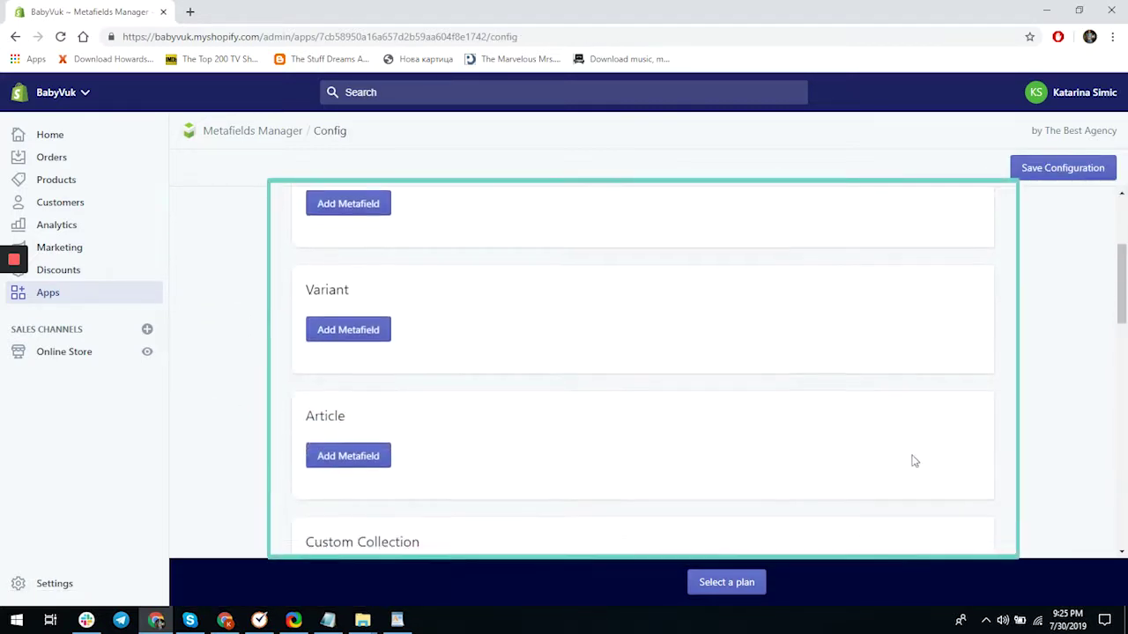
scroll(860, 491, "down", 3)
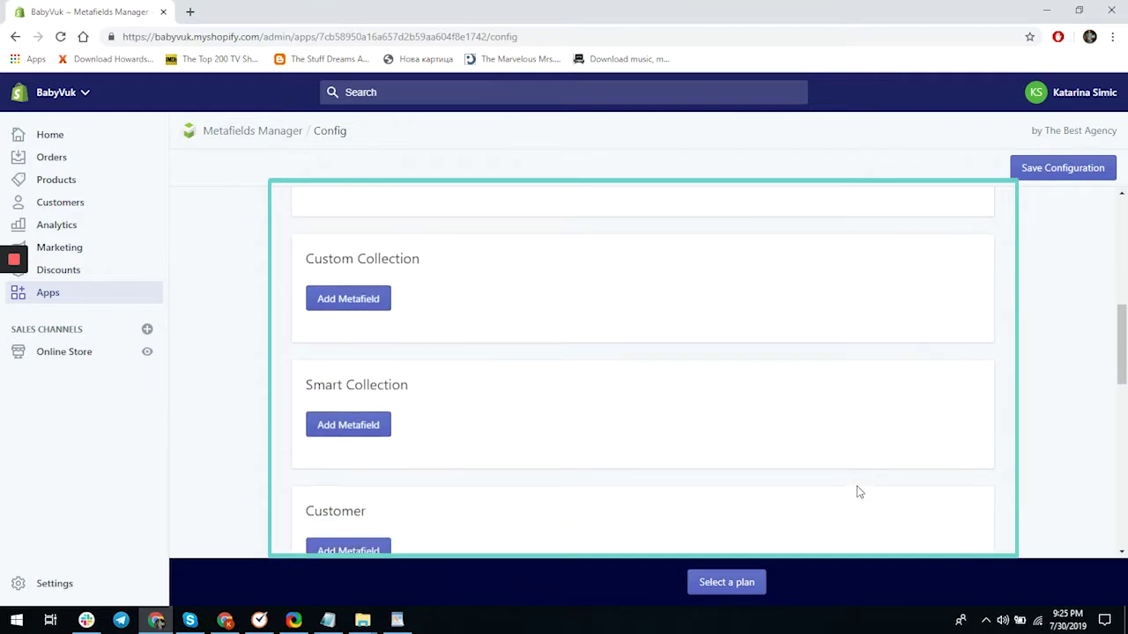
scroll(859, 492, "down", 4)
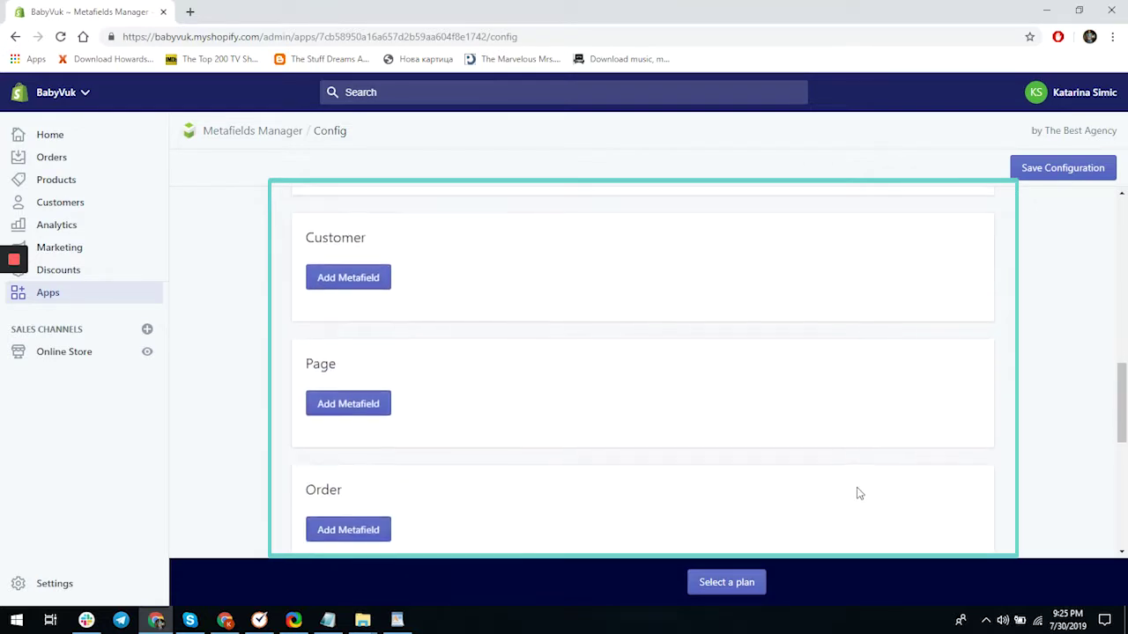
scroll(859, 495, "down", 3)
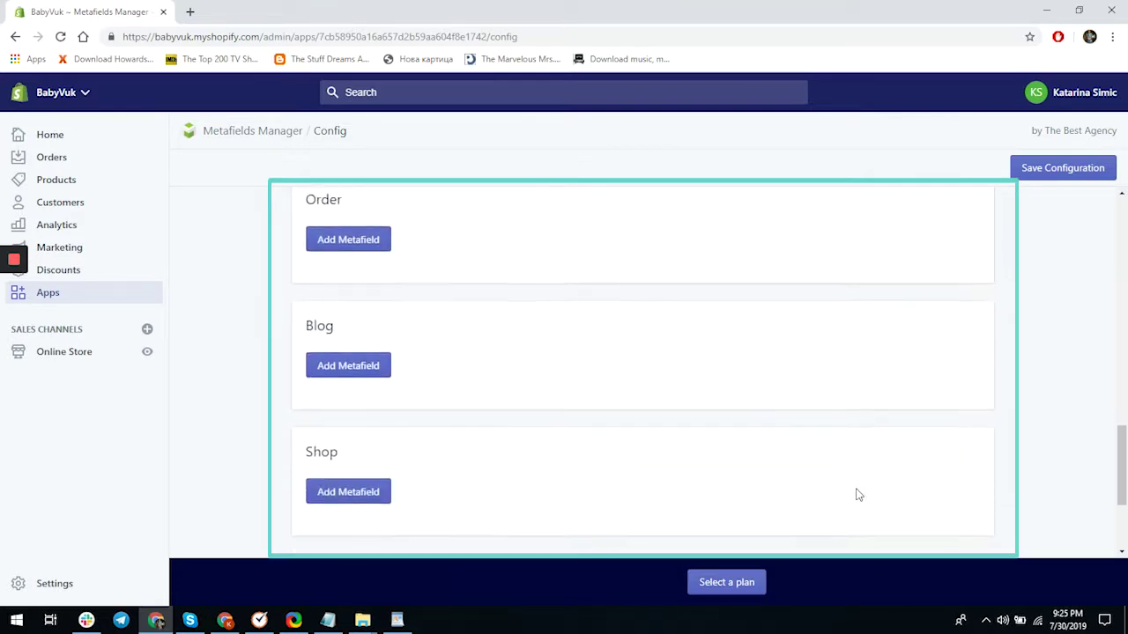
scroll(852, 501, "up", 1)
scroll(852, 501, "up", 4)
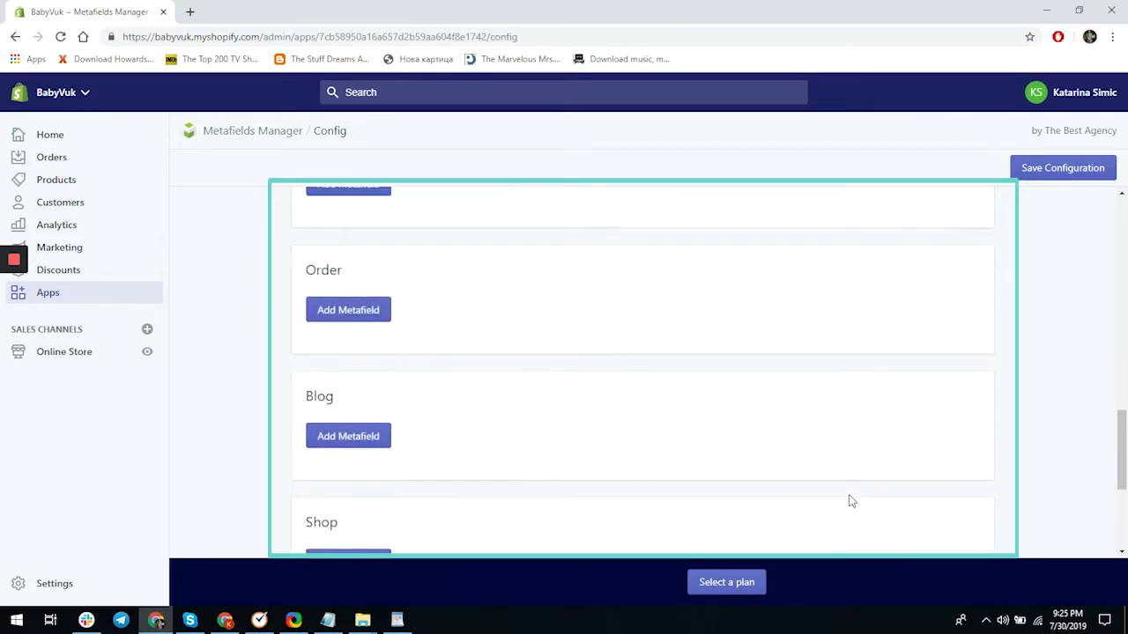
scroll(851, 500, "up", 1)
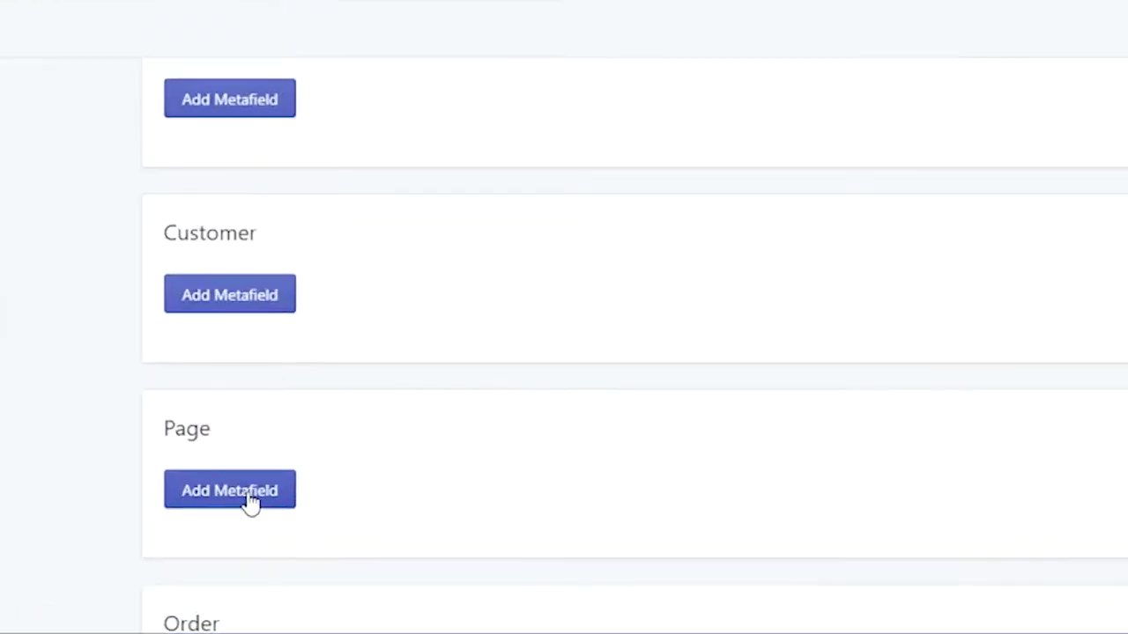
Step: Add an Html Page metafield named text-for-page, save, and return to the app home
left_click(360, 487)
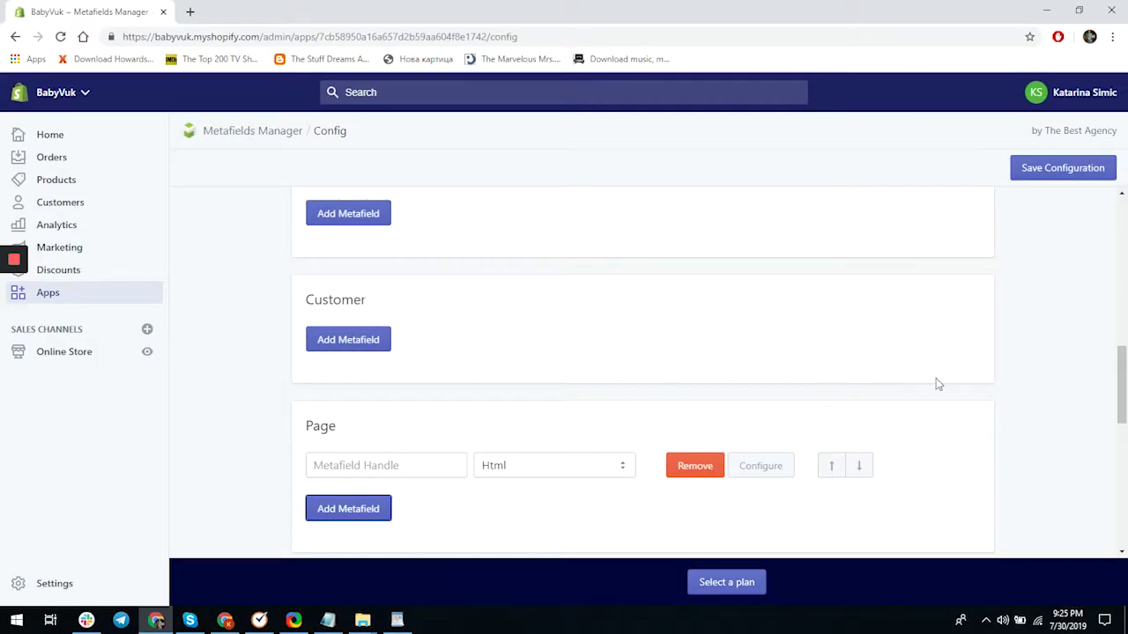
scroll(960, 444, "down", 1)
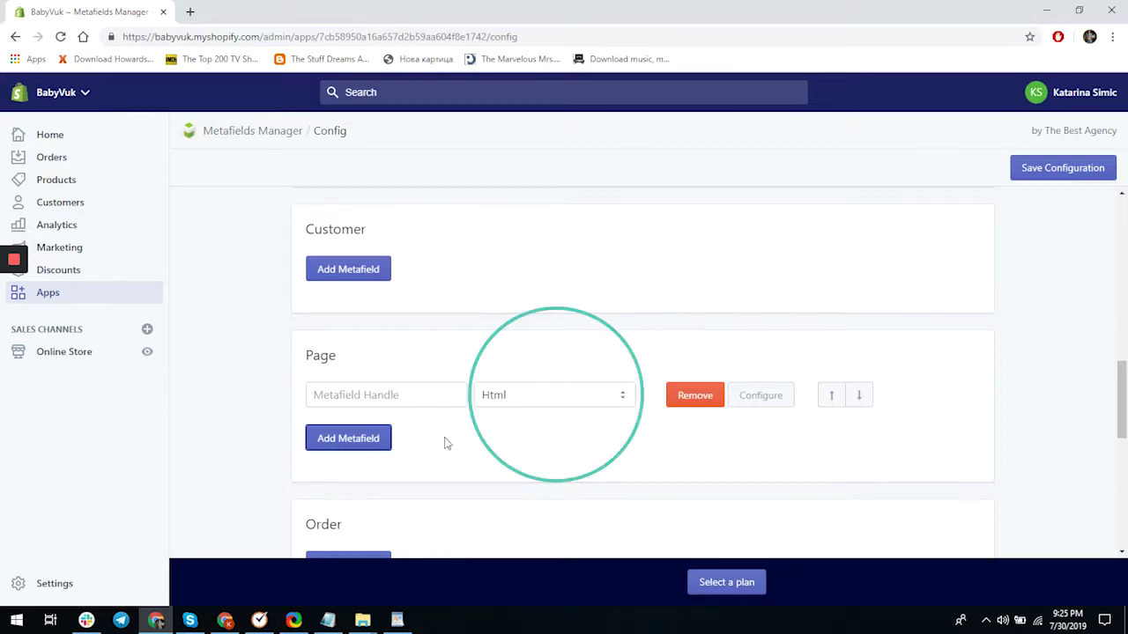
left_click(531, 406)
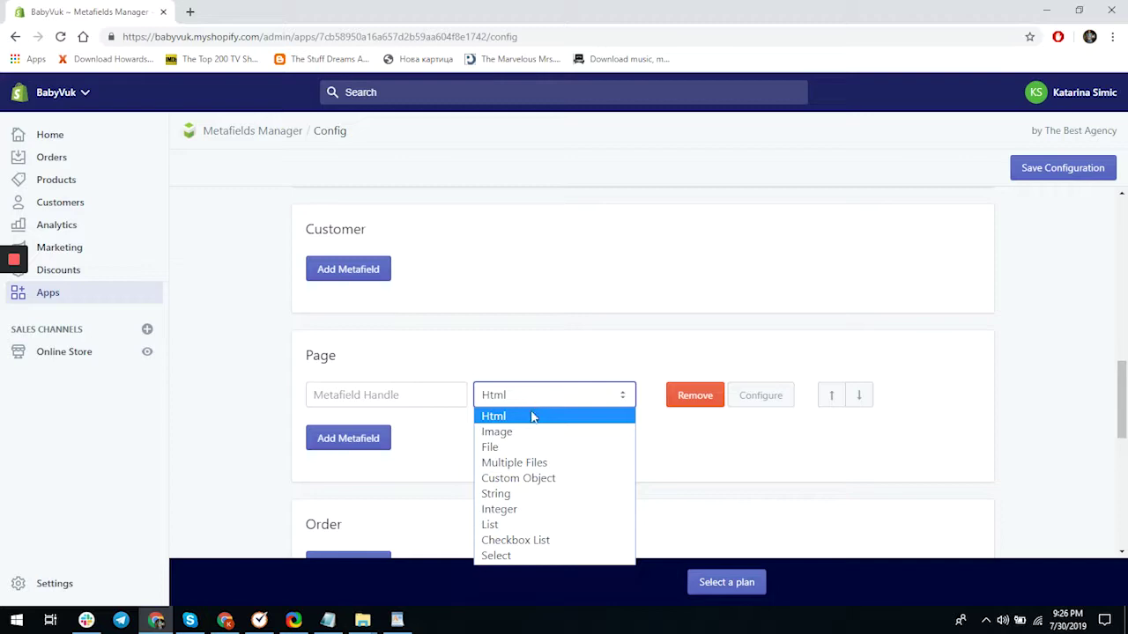
left_click(532, 416)
left_click(439, 401)
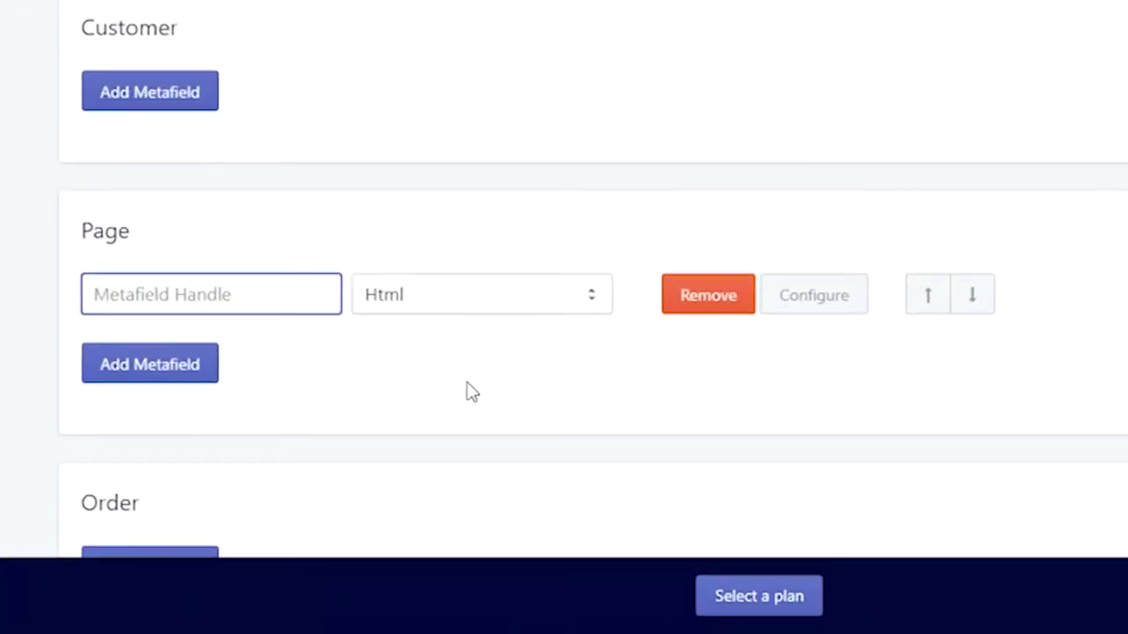
type("text")
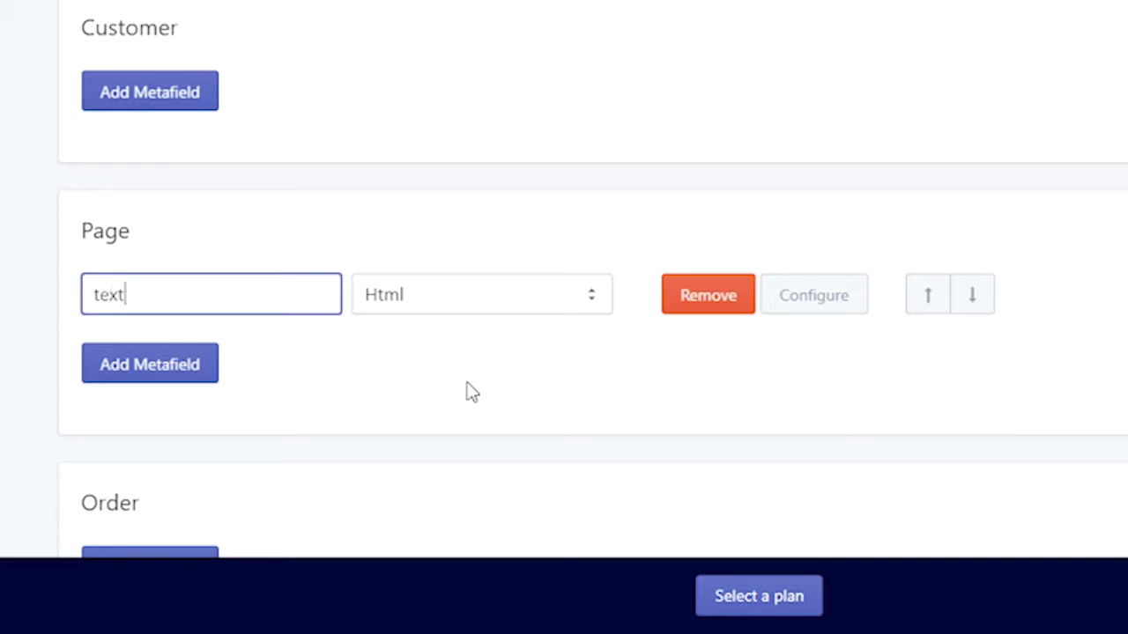
type("-for-page")
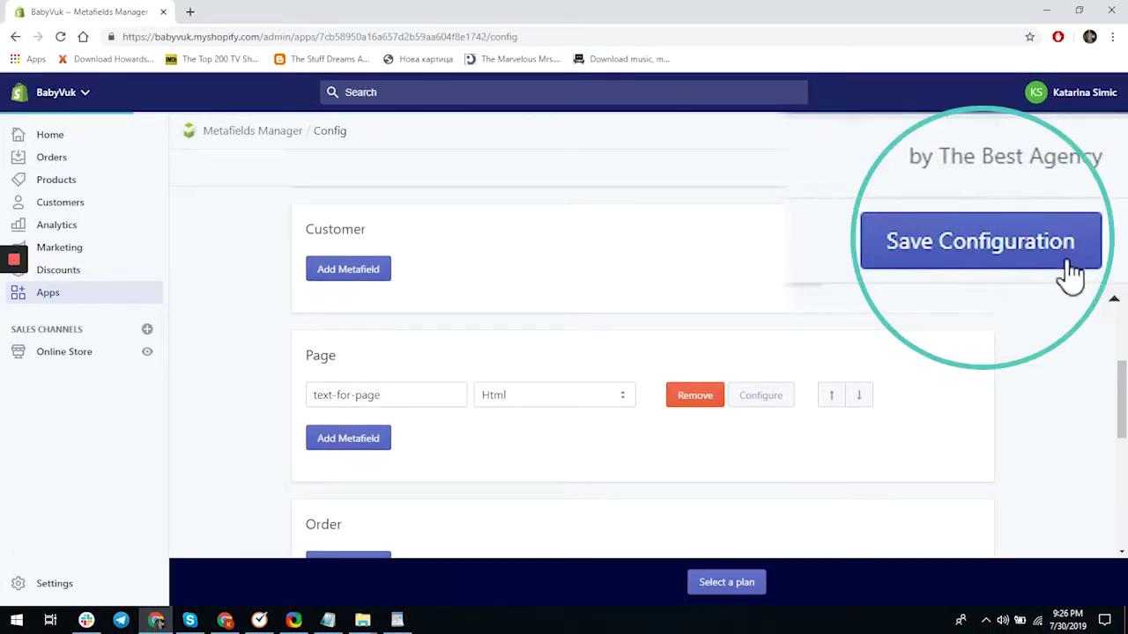
left_click(1082, 174)
left_click(657, 396)
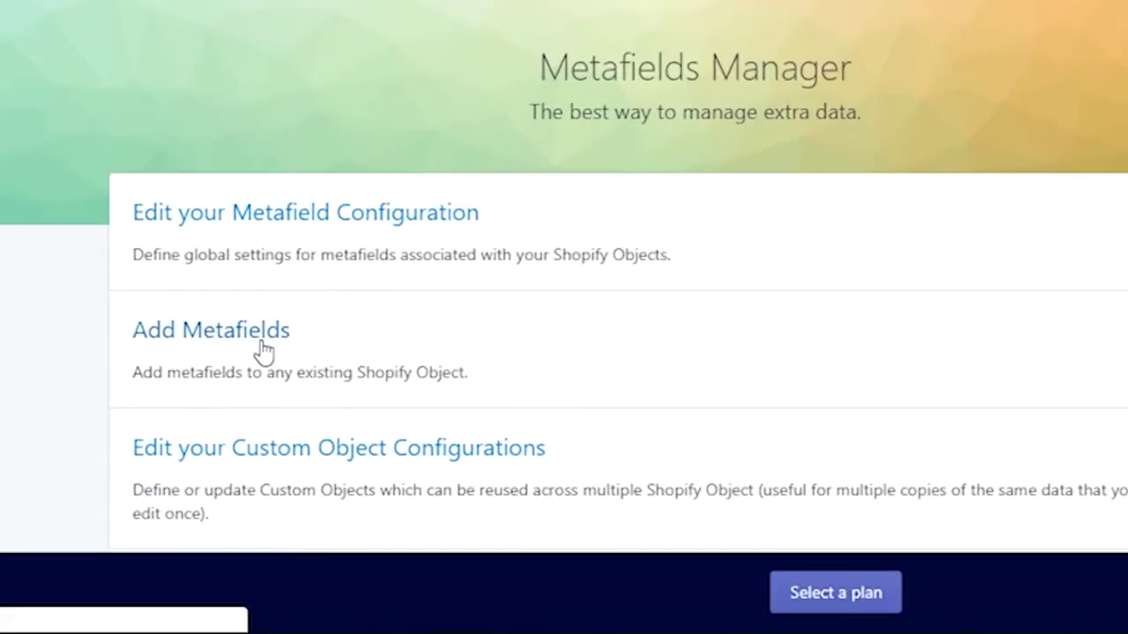
Step: Filter objects to Page and open the Metafields App page's text-for-page editor
left_click(263, 345)
left_click(460, 325)
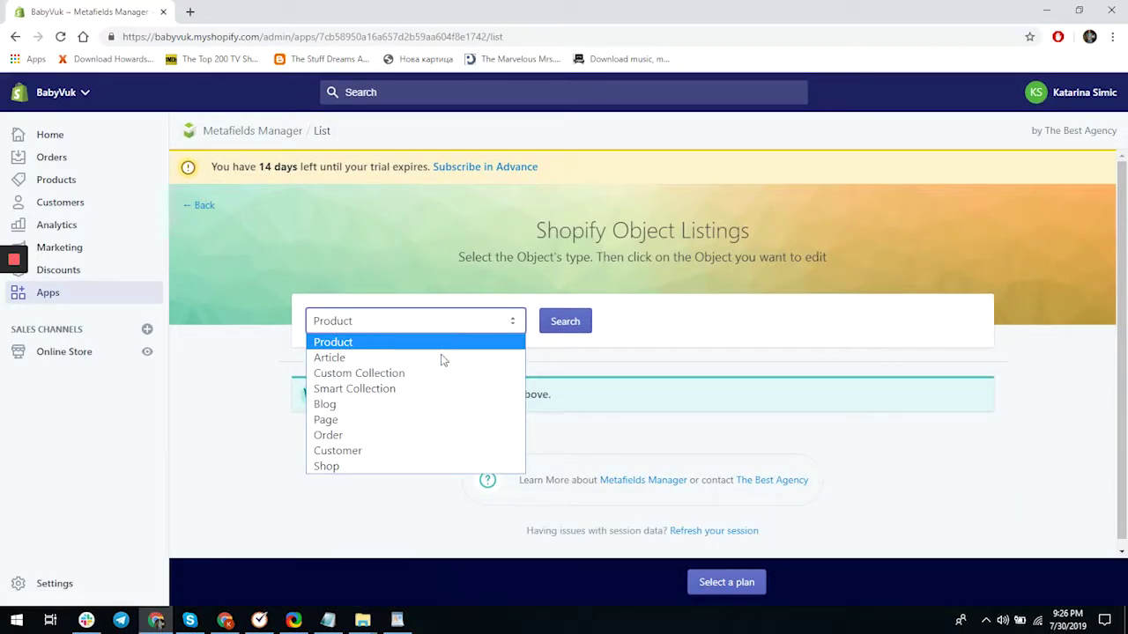
left_click(415, 421)
left_click(547, 326)
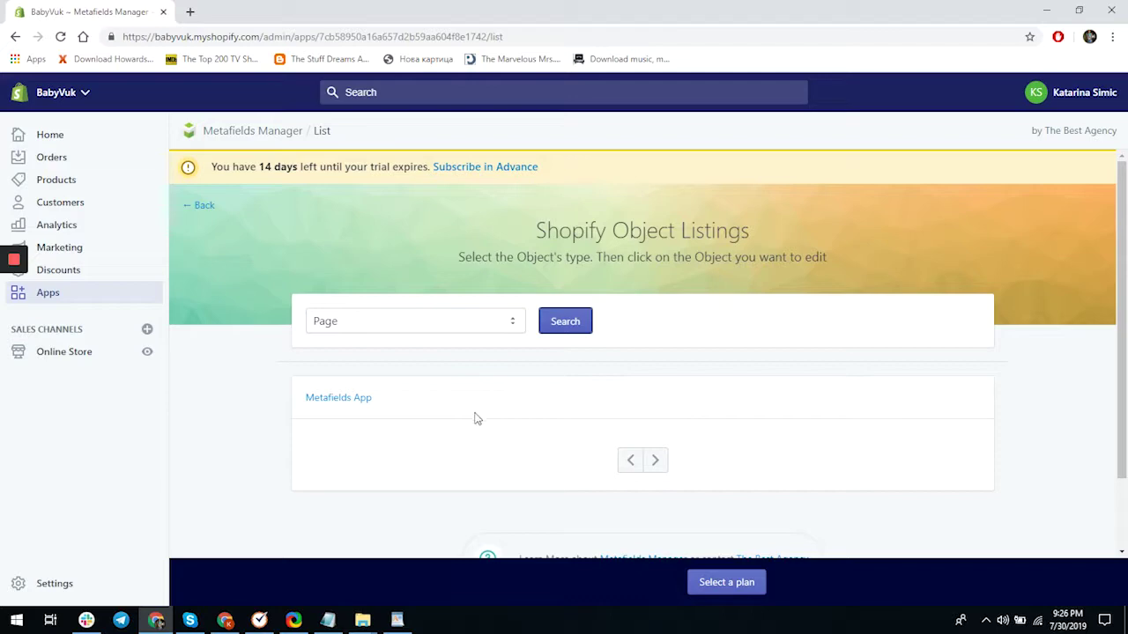
left_click(342, 405)
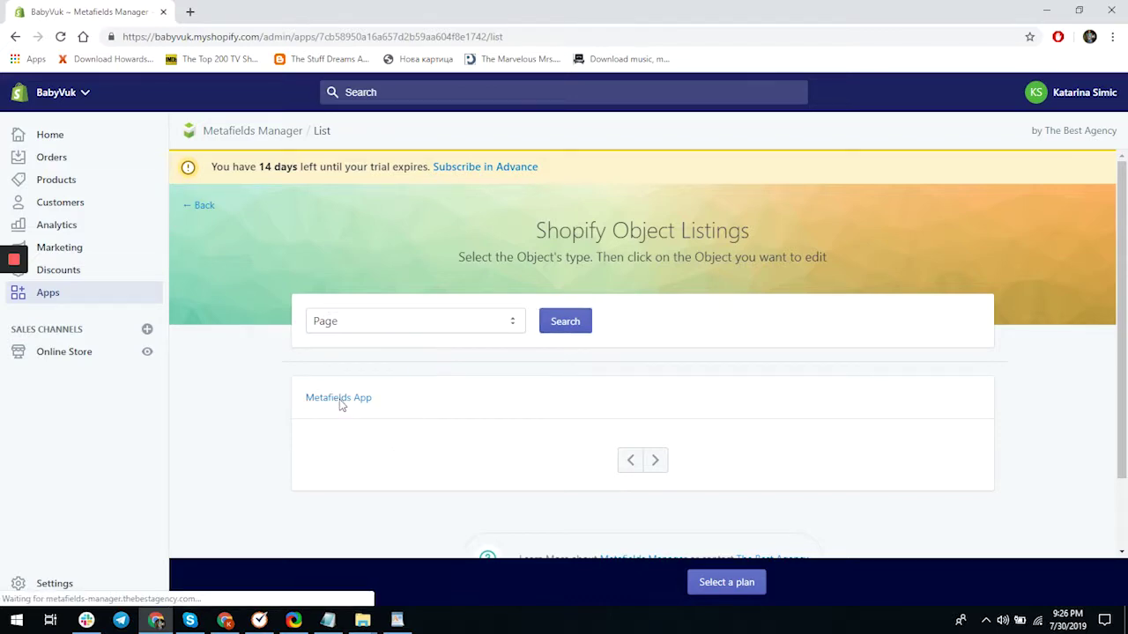
scroll(598, 436, "down", 10)
scroll(597, 438, "down", 2)
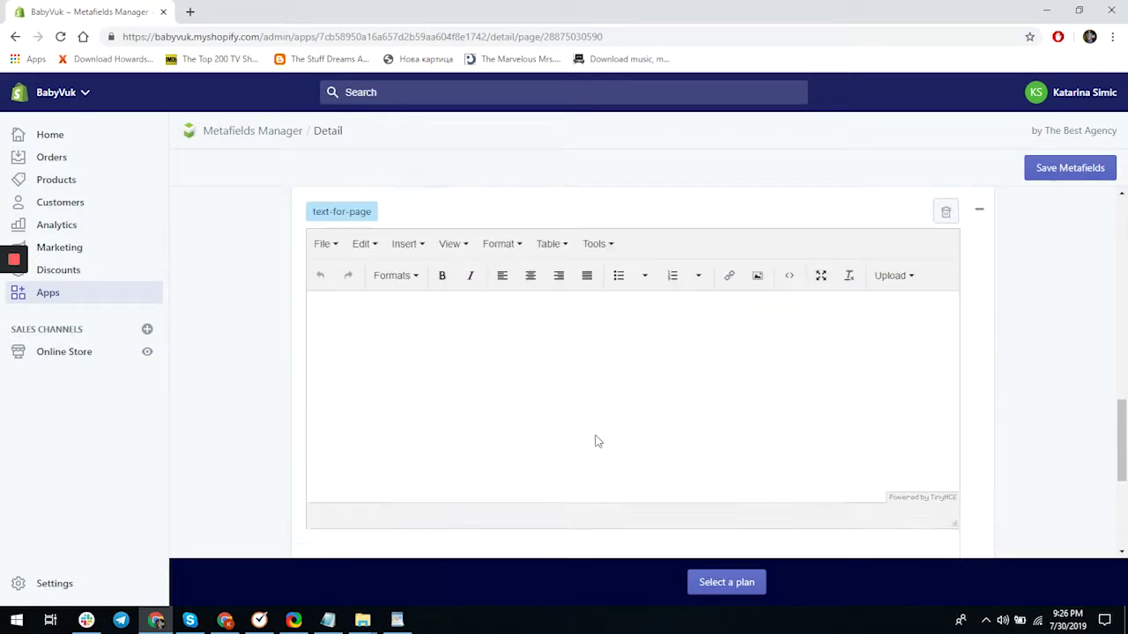
Step: Set text-for-page to 'I hope you are having a great day!', save, and copy its Liquid snippet
scroll(819, 432, "up", 1)
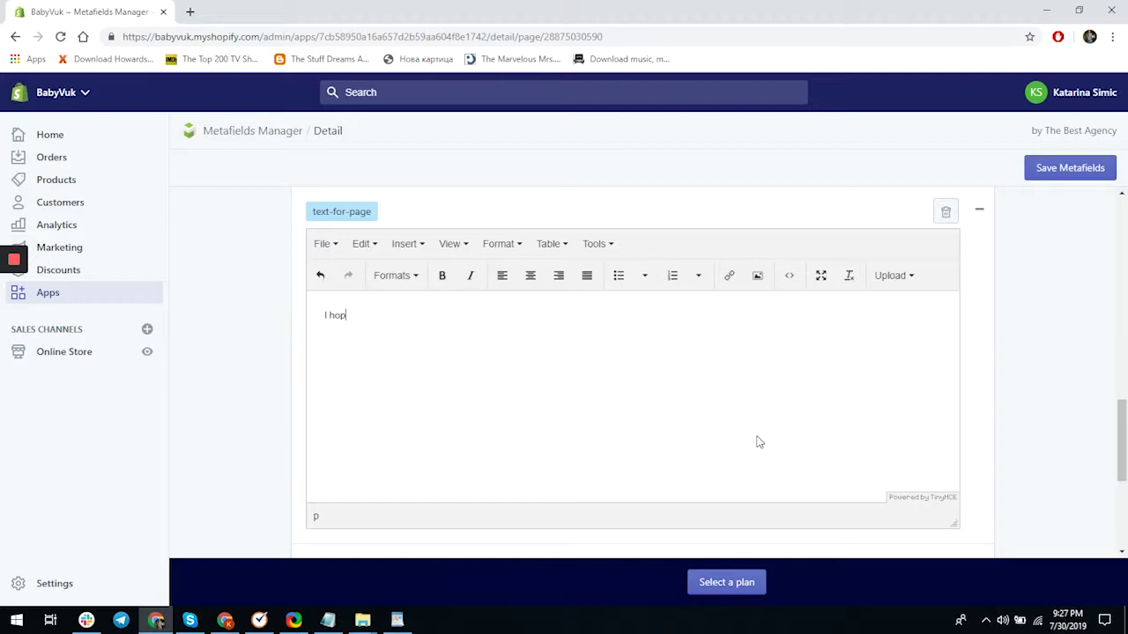
type("e you are having a great day!")
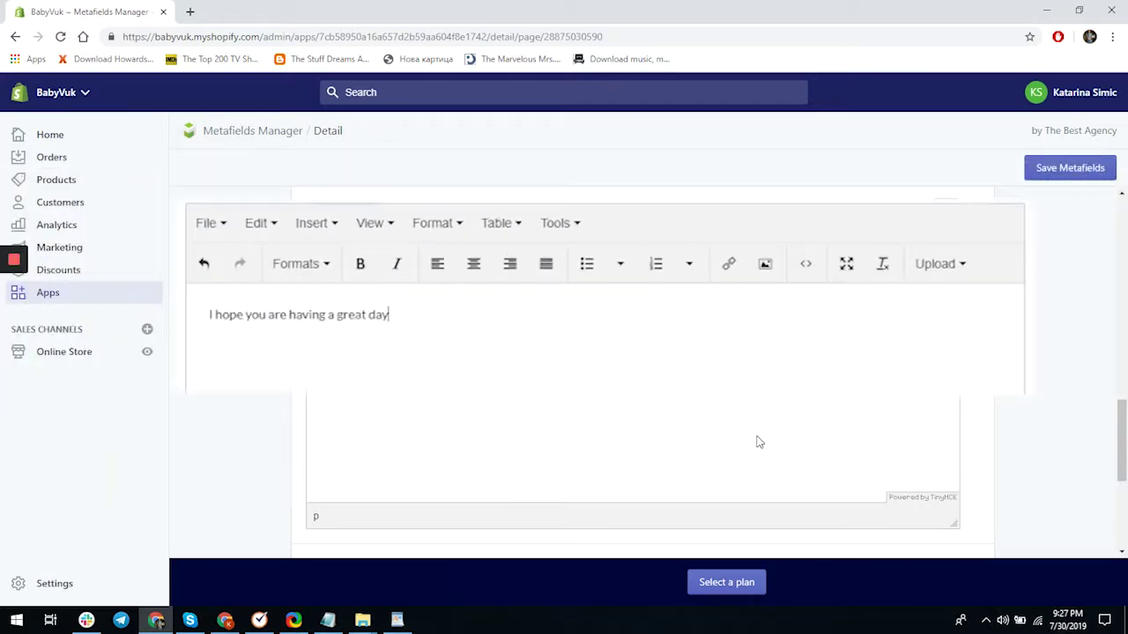
left_click(1057, 172)
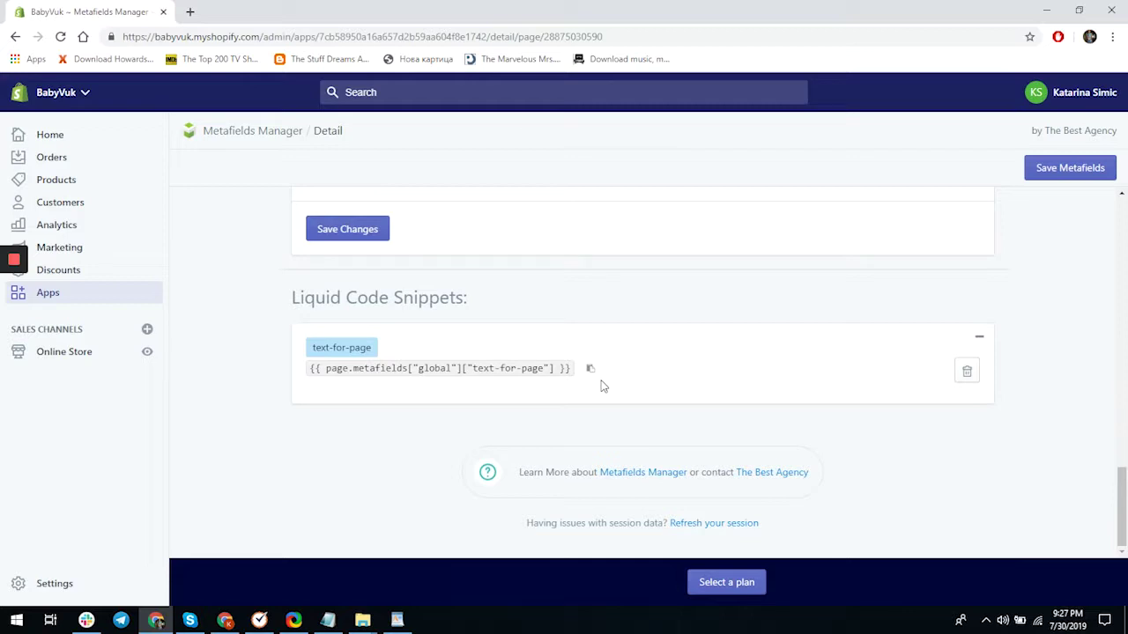
left_click(590, 368)
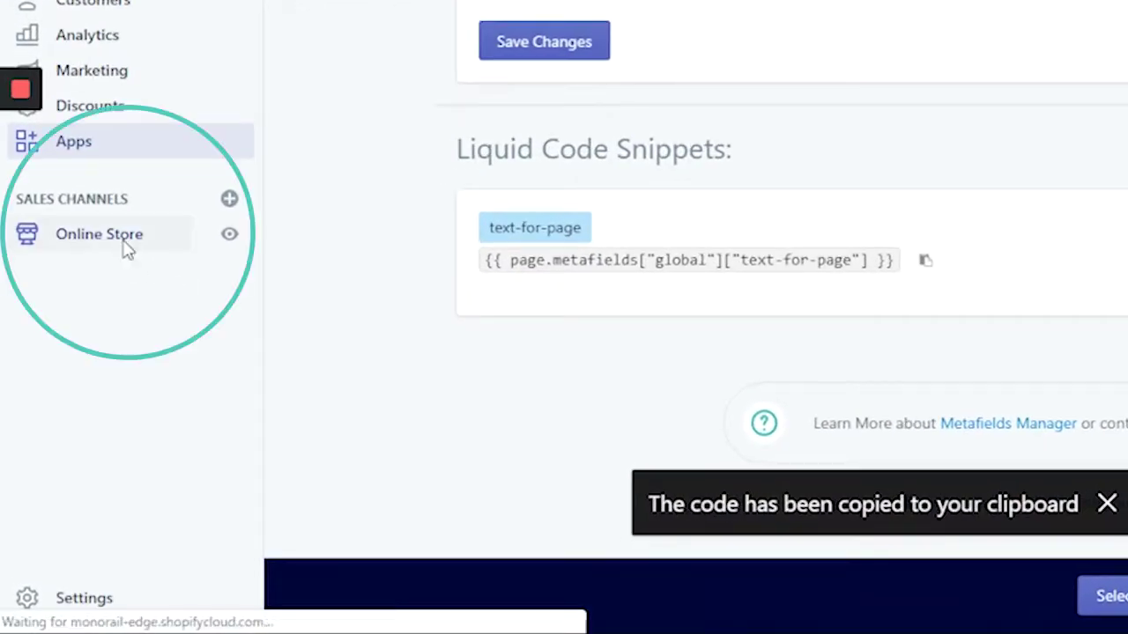
left_click(125, 250)
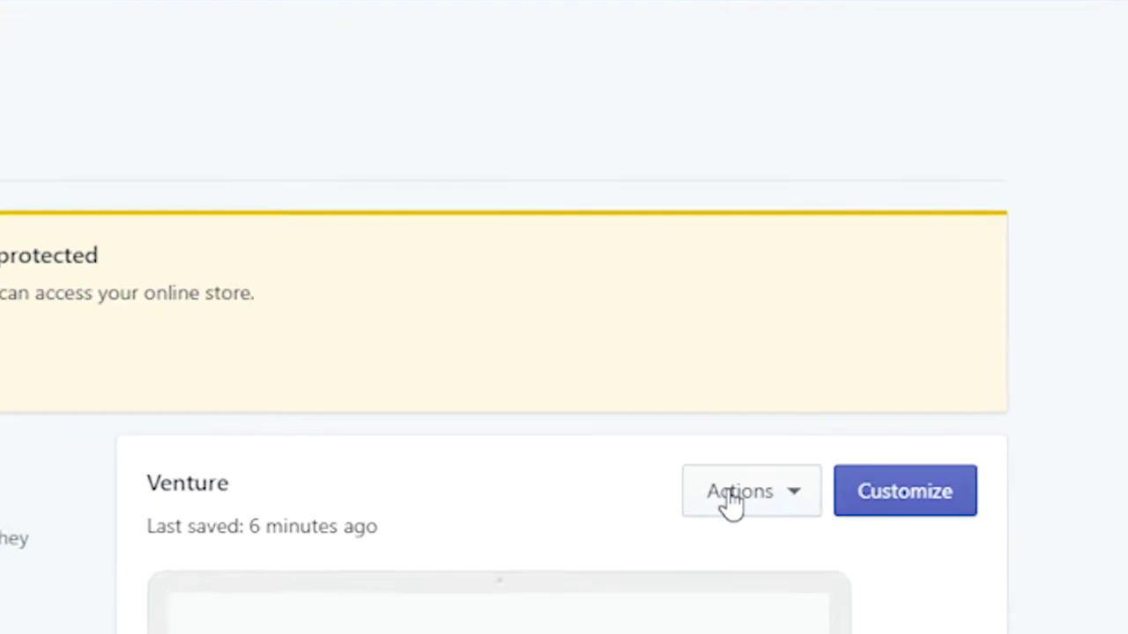
Step: Open the Venture theme's page.liquid template in the code editor
left_click(740, 491)
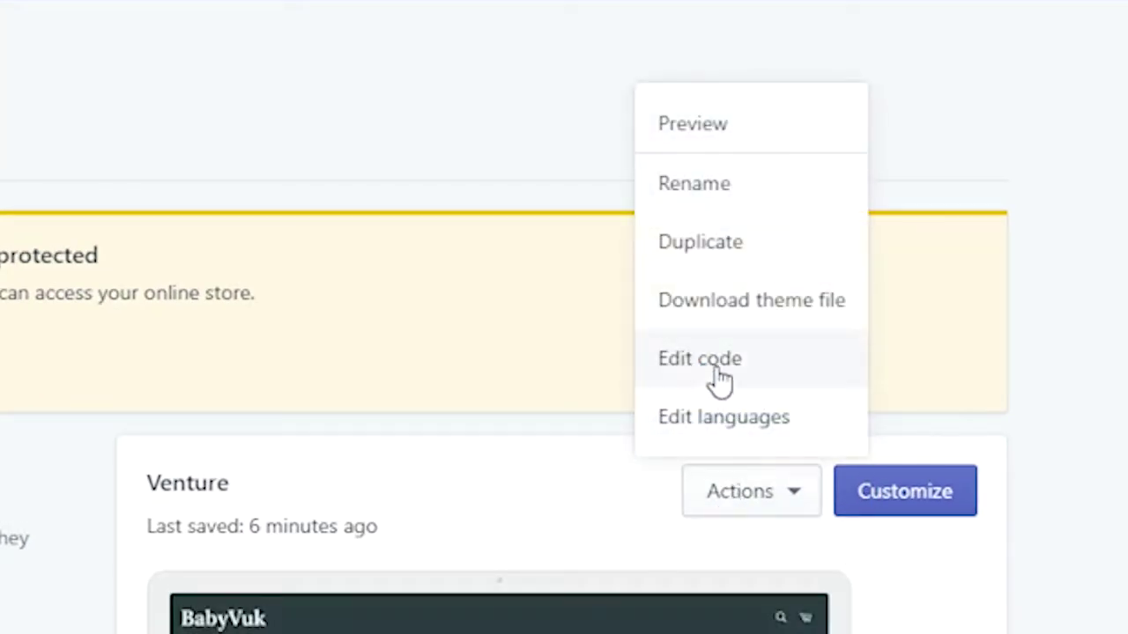
left_click(719, 373)
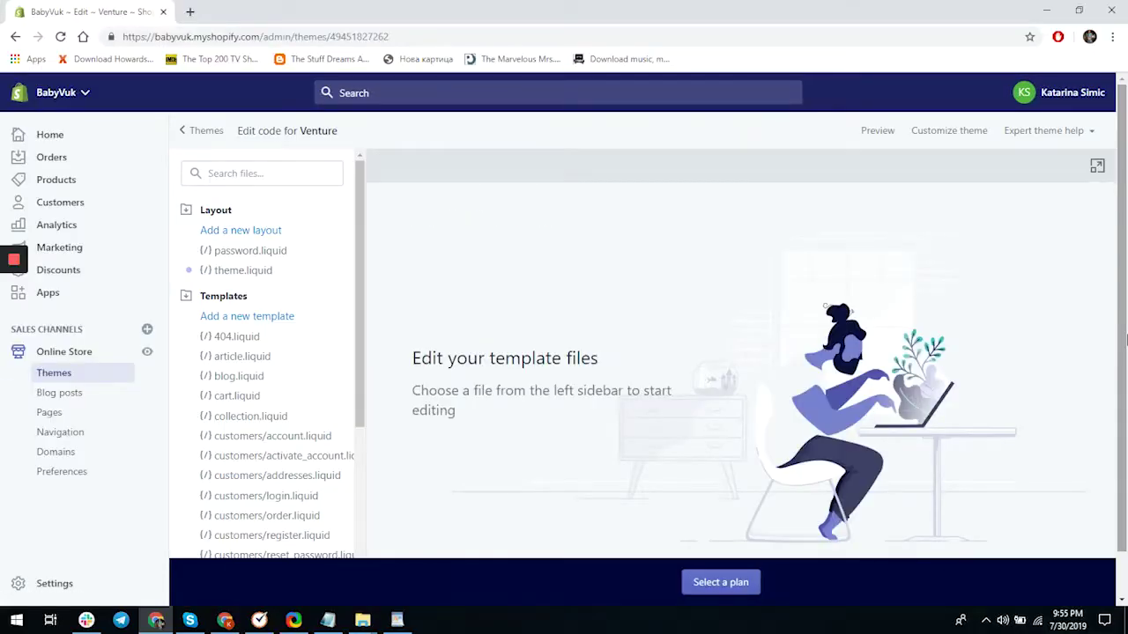
left_click(234, 173)
type("pag")
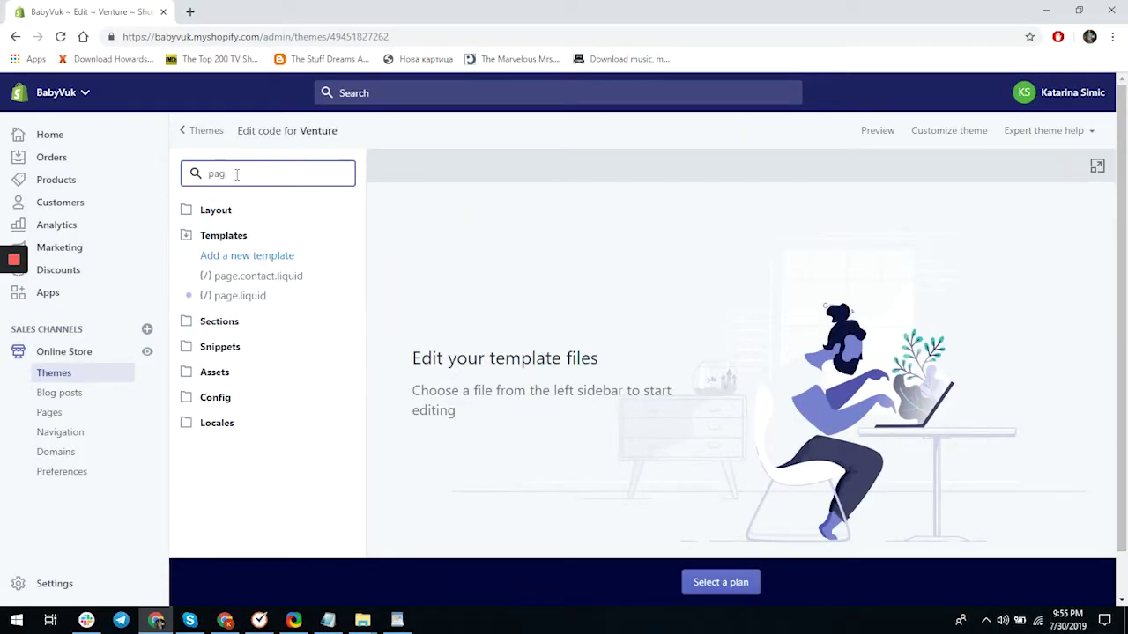
left_click(252, 297)
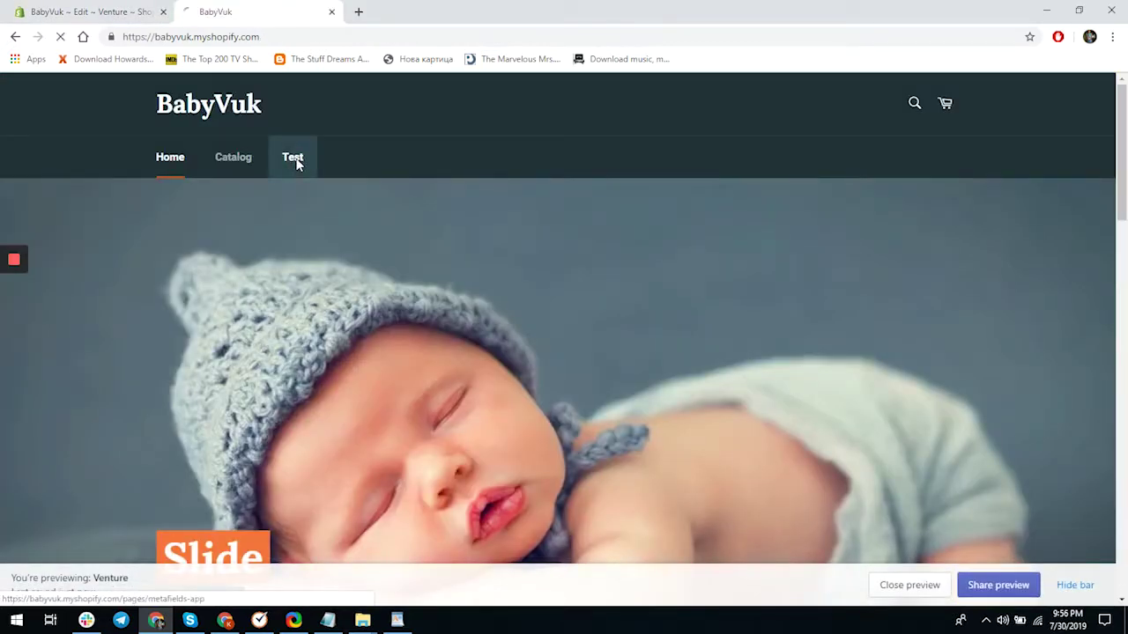
Step: Confirm the storefront Test page shows the greeting, then return to the admin Apps list
left_click(297, 163)
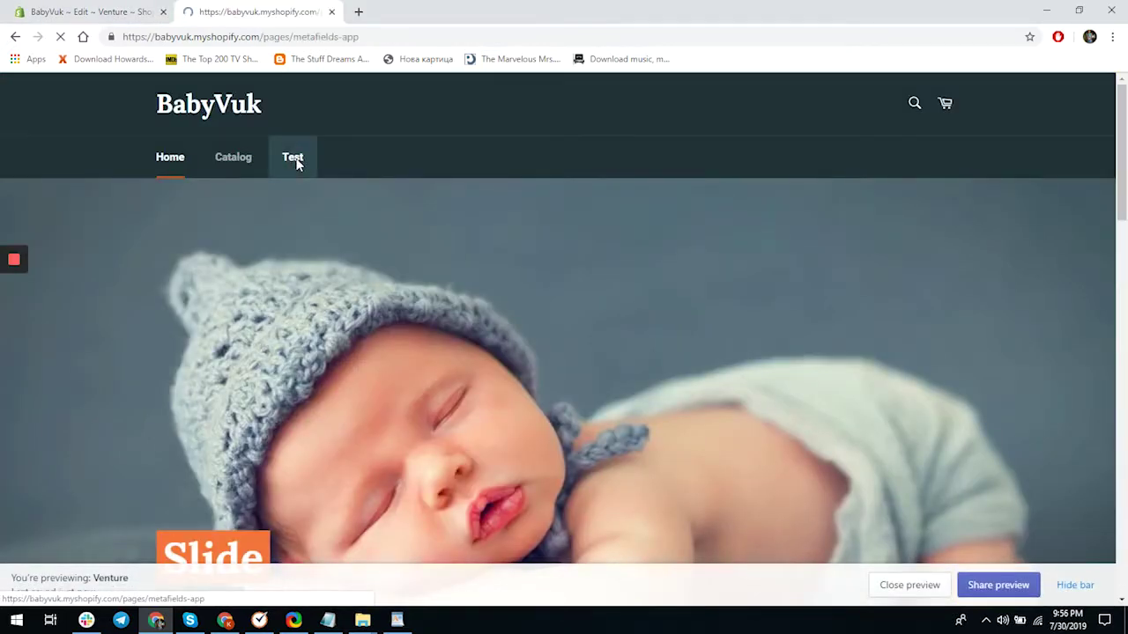
left_click_drag(1124, 281, 1124, 358)
scroll(1124, 358, "down", 2)
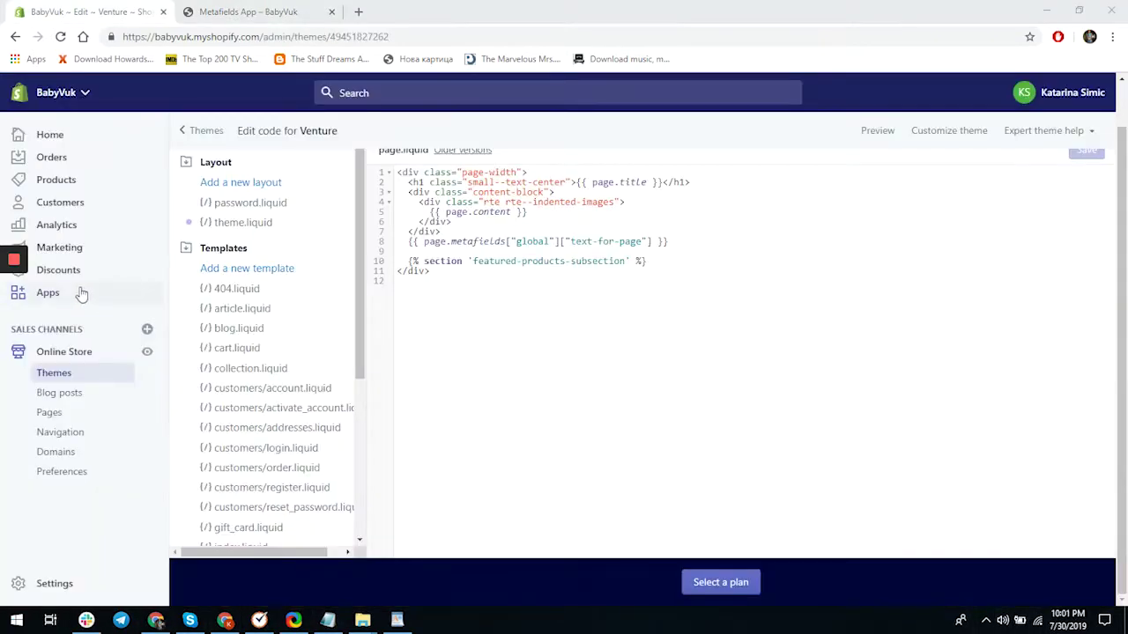
left_click(81, 293)
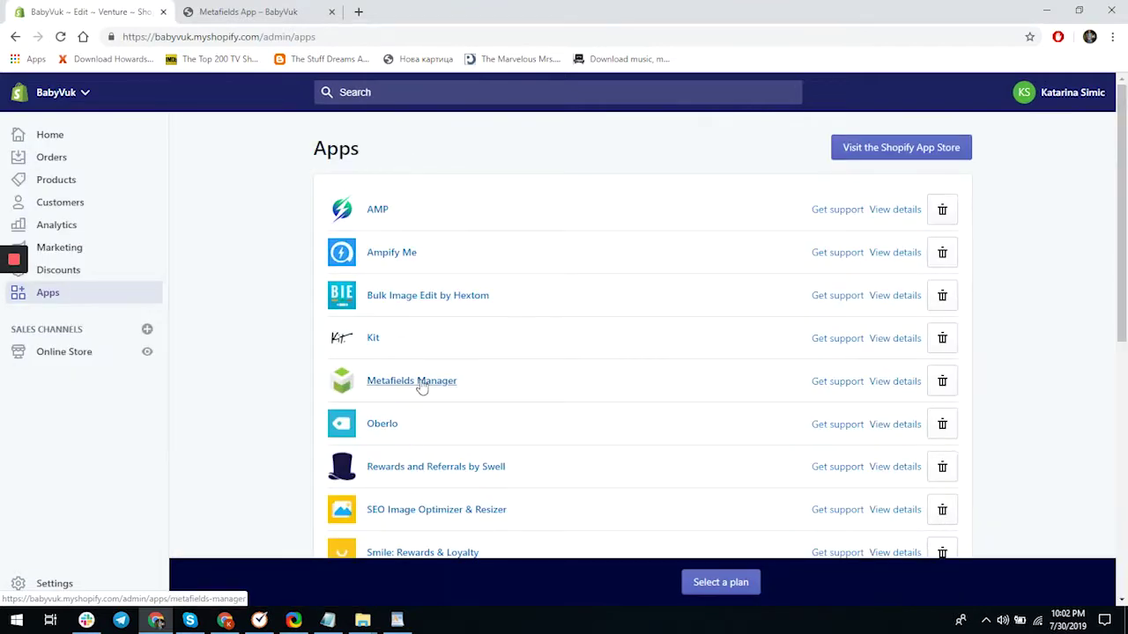
Step: Add a Page metafield named video of type File in the Metafields Manager configuration
left_click(449, 370)
left_click(499, 360)
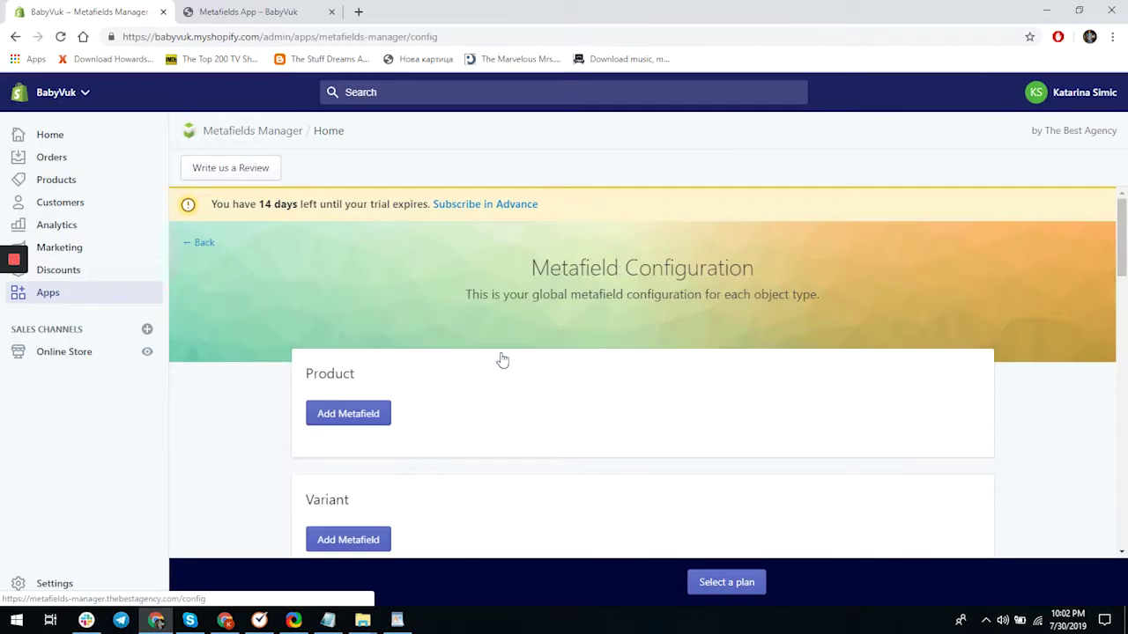
scroll(927, 464, "down", 9)
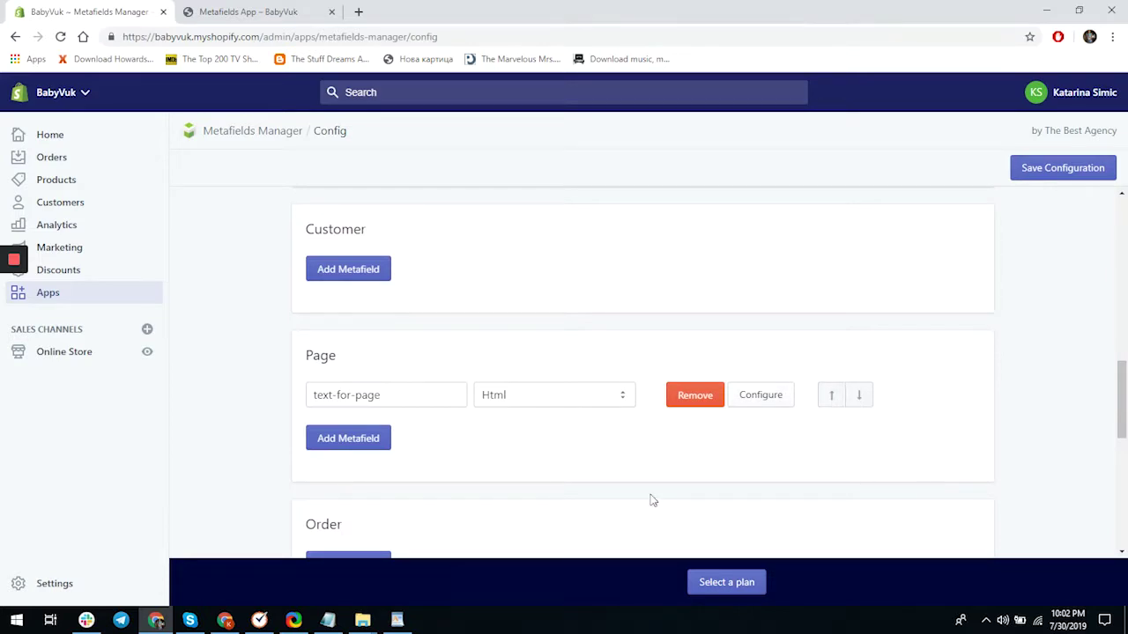
left_click(348, 437)
type("vide")
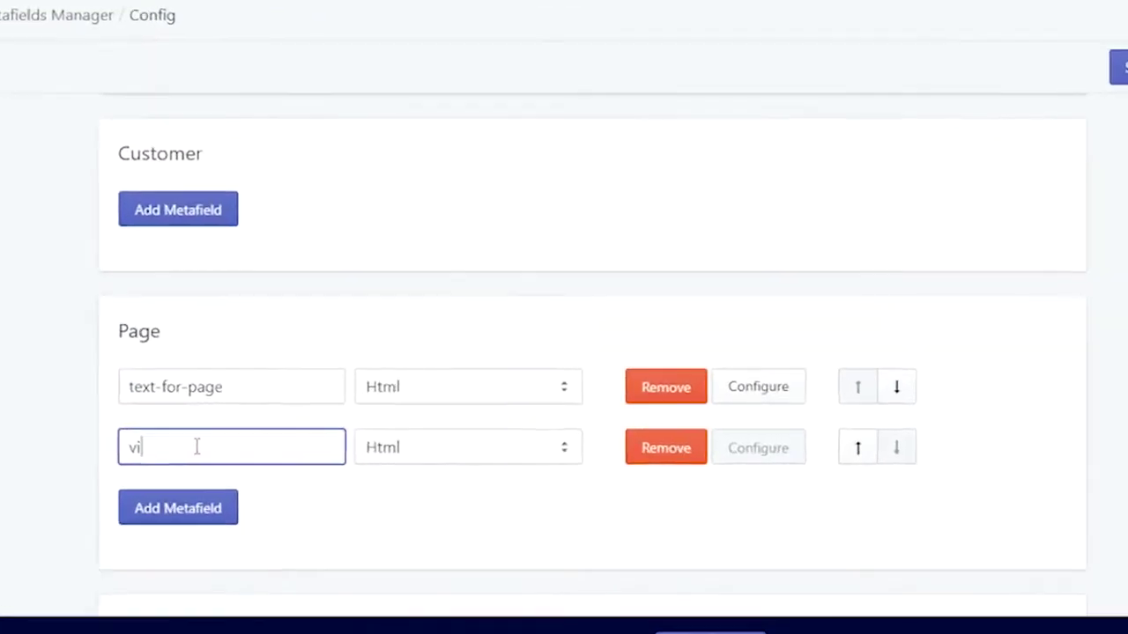
type("o")
left_click(370, 450)
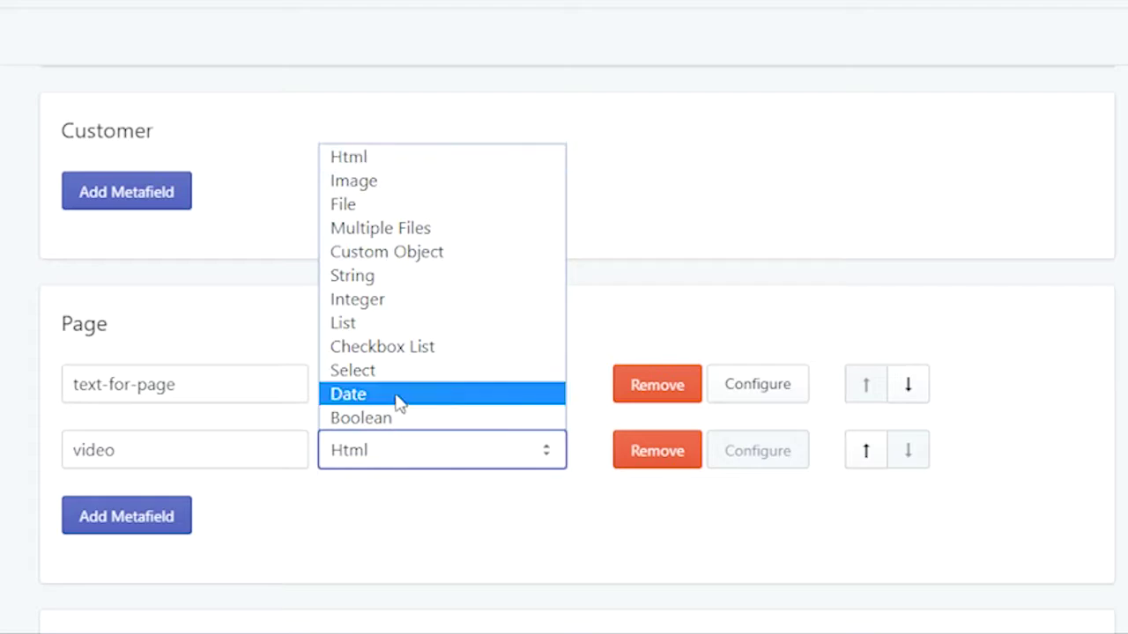
left_click(365, 207)
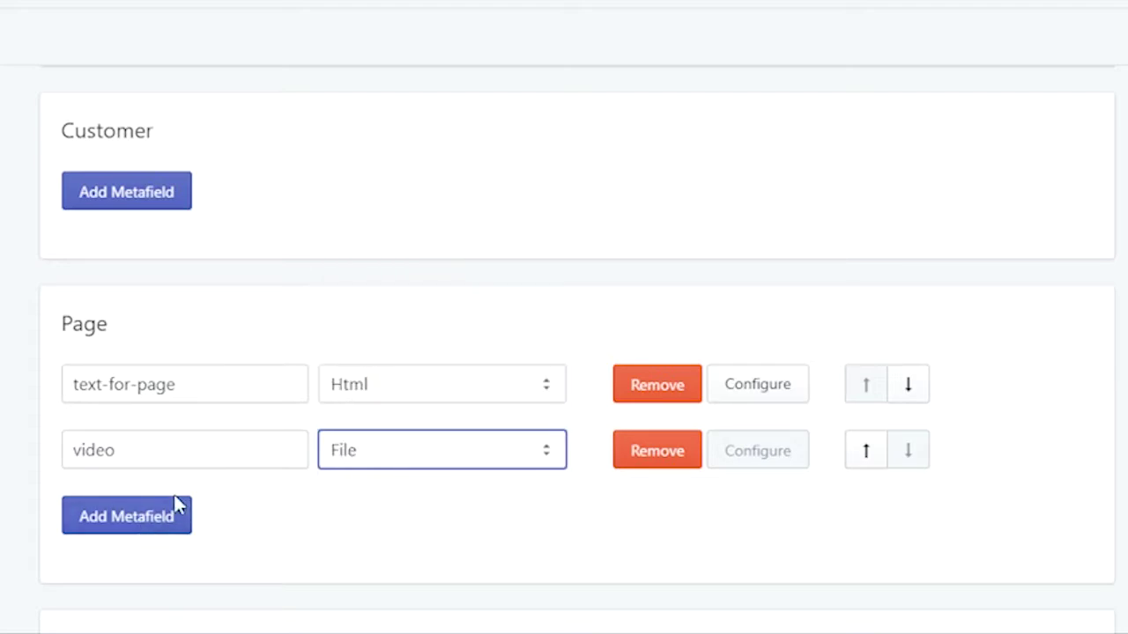
Step: Add a Checkbox List Page metafield named shipping and save the configuration
left_click(176, 506)
left_click(333, 522)
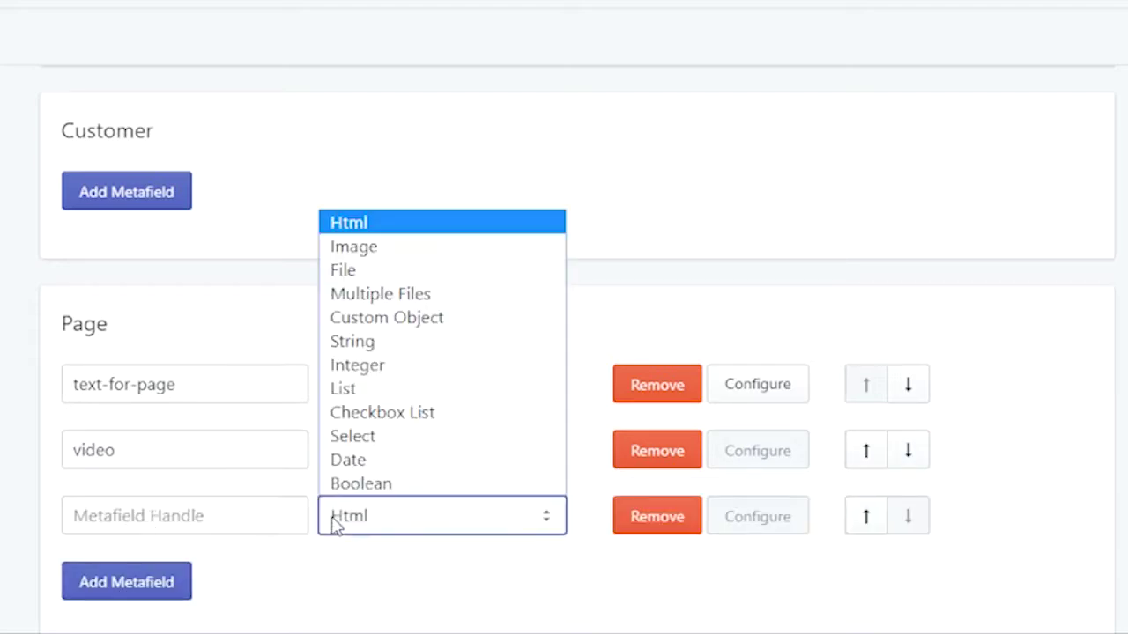
left_click(348, 411)
left_click(226, 517)
type("shipping")
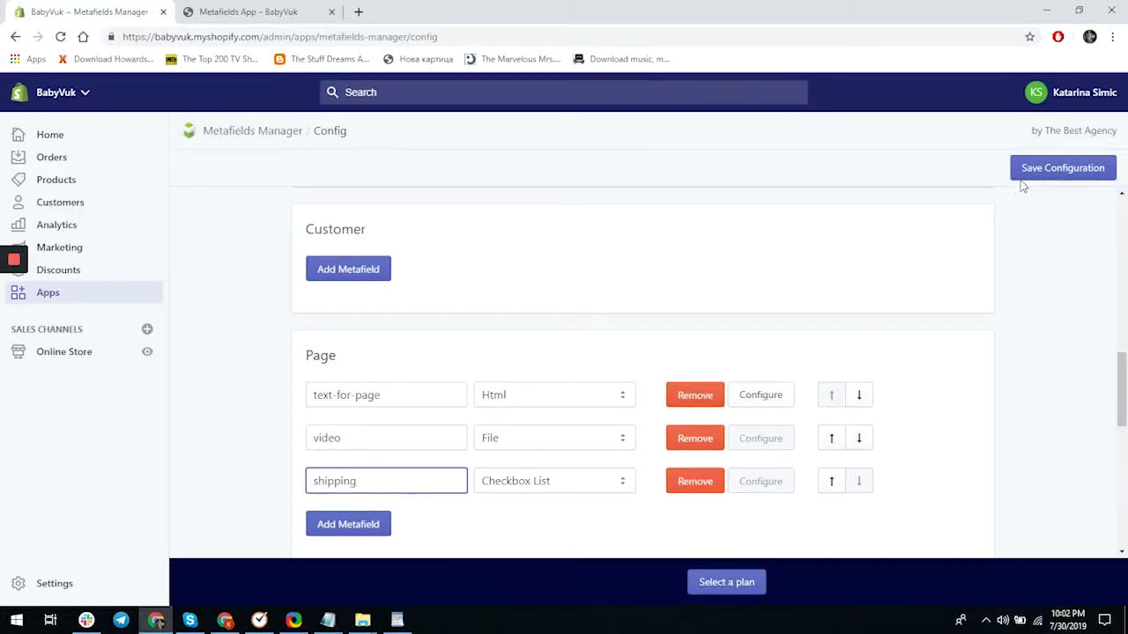
left_click(1026, 173)
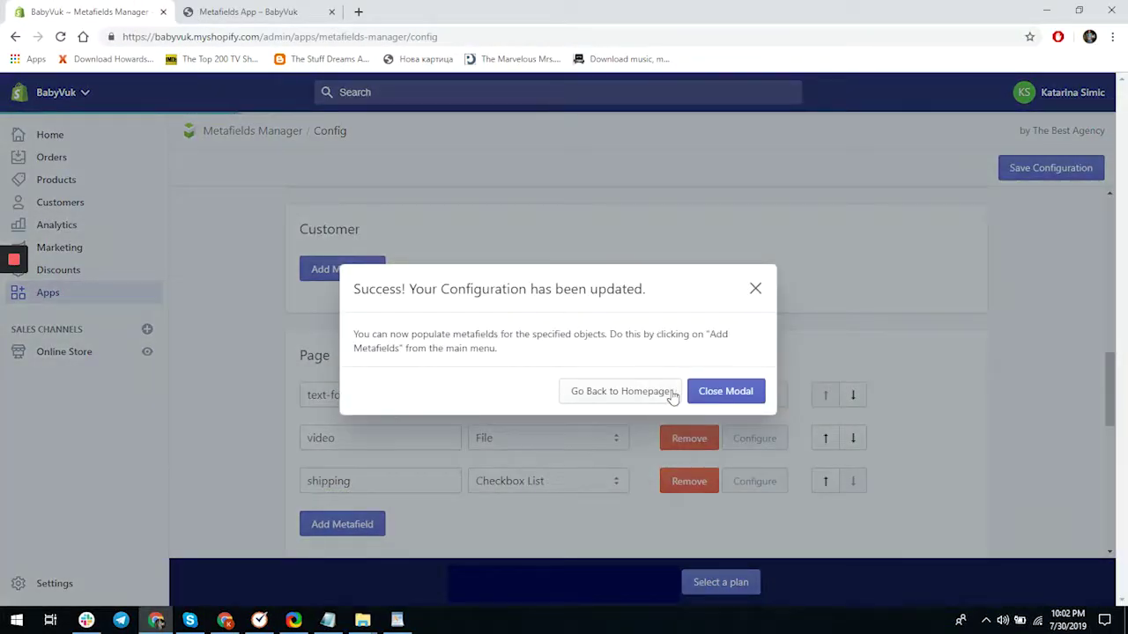
Step: Go back to the Metafields App page's metafield editor from the app home
left_click(643, 392)
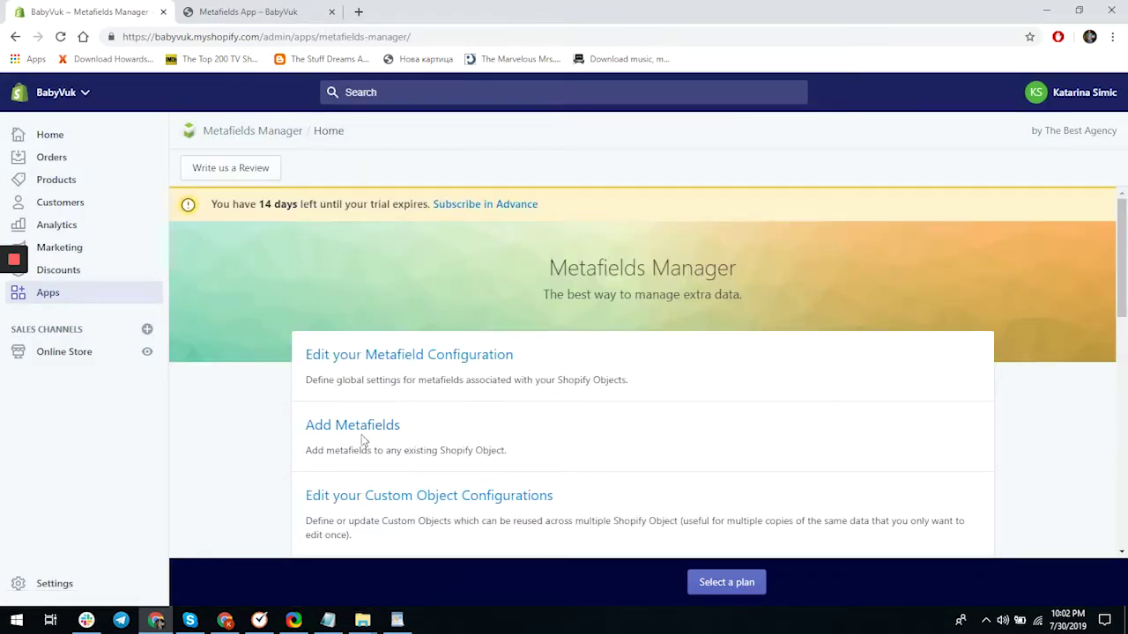
left_click(352, 428)
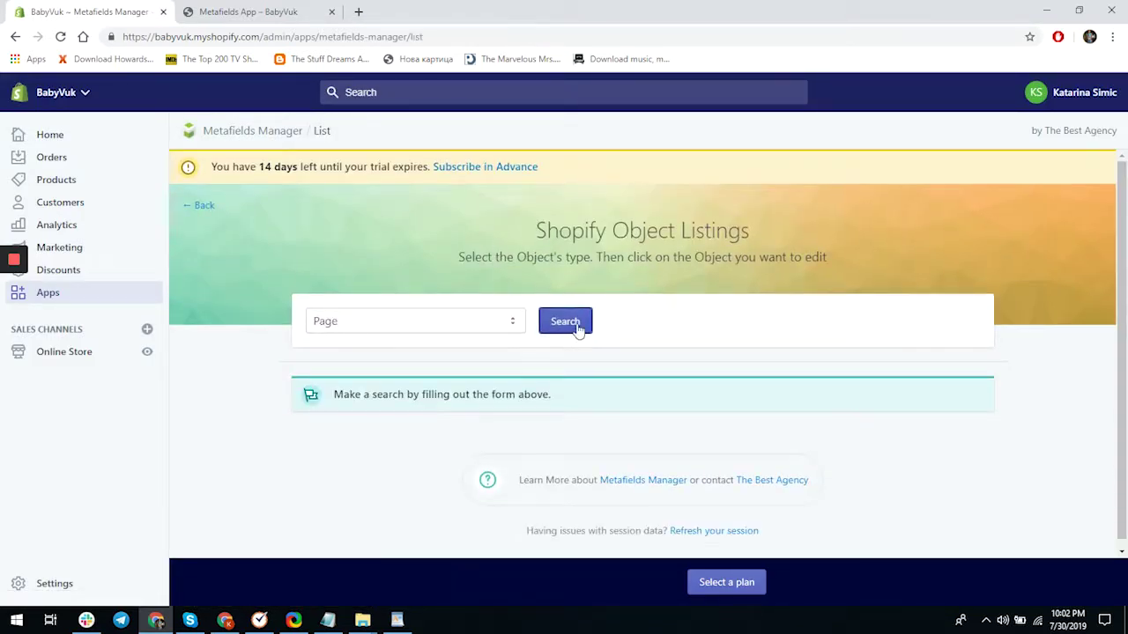
left_click(575, 324)
left_click(339, 397)
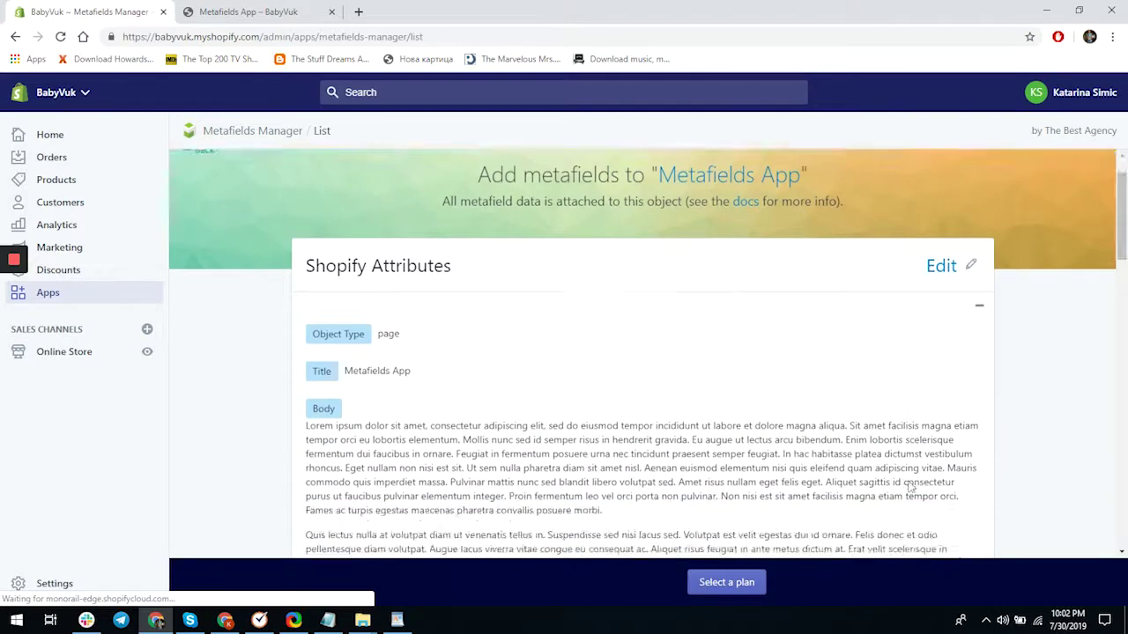
Step: Choose the file swell (1).mp4 for the page's video metafield
scroll(877, 503, "down", 15)
scroll(877, 502, "down", 5)
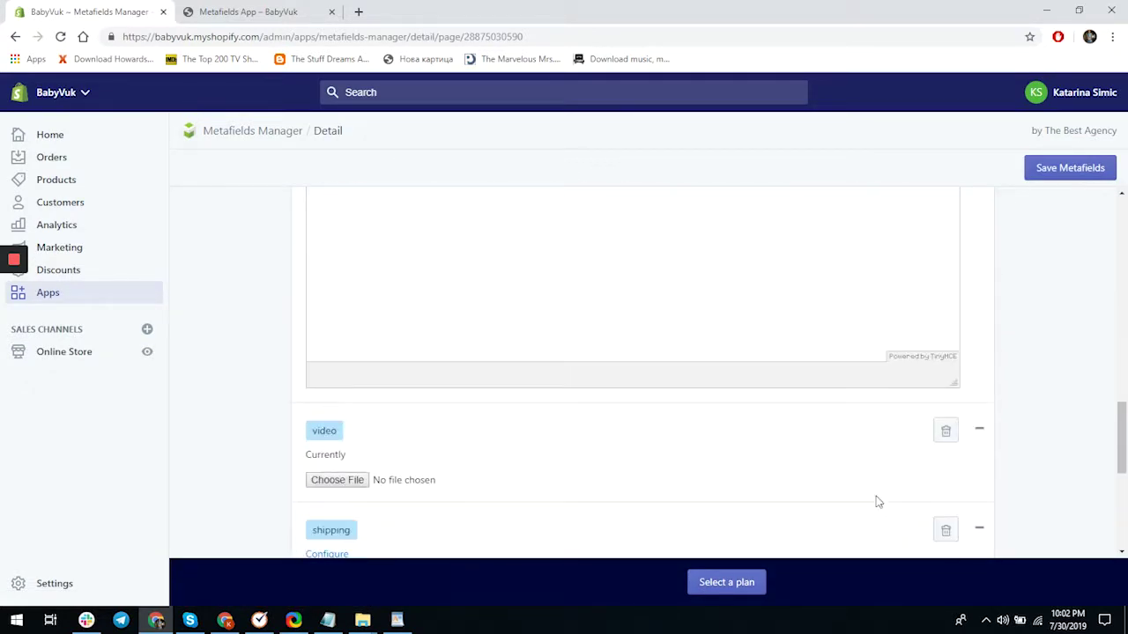
left_click(353, 412)
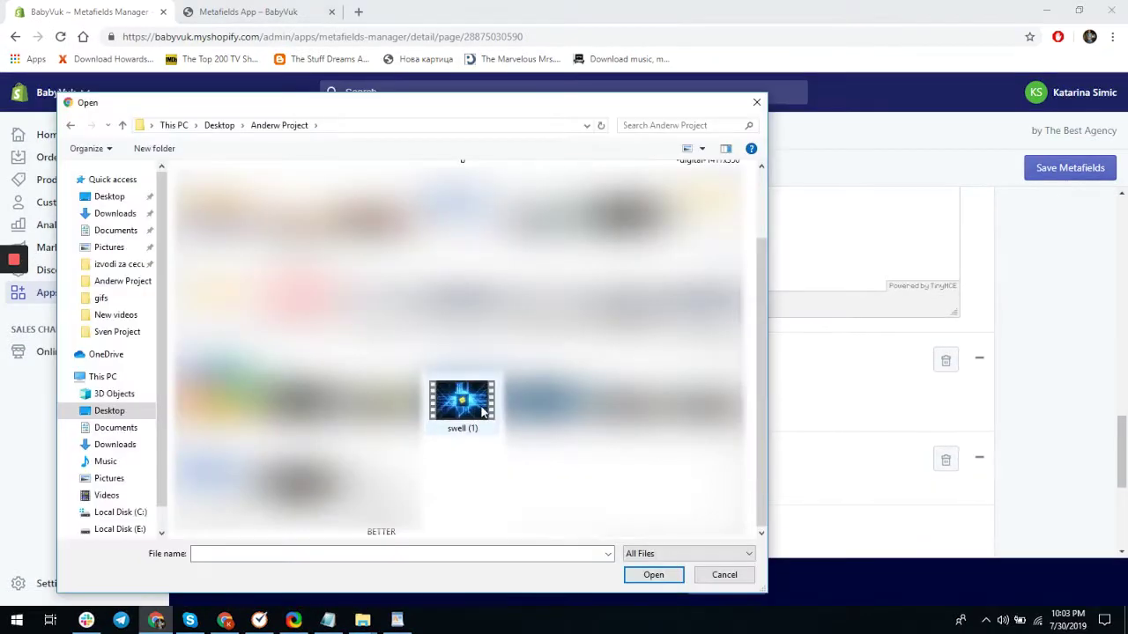
double_click(470, 411)
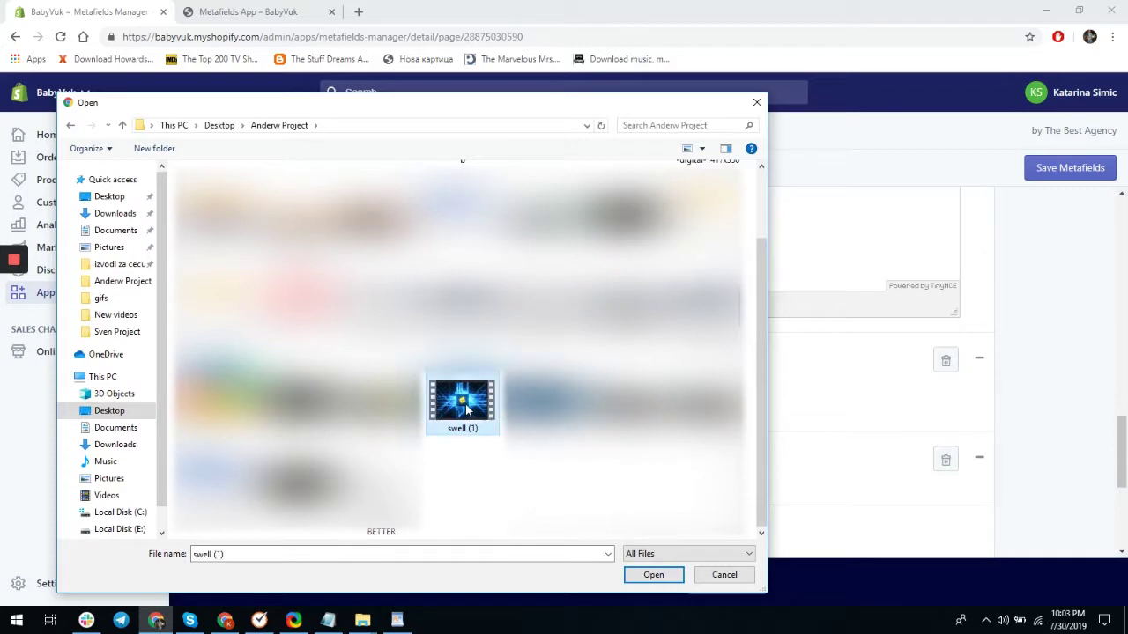
scroll(547, 489, "down", 1)
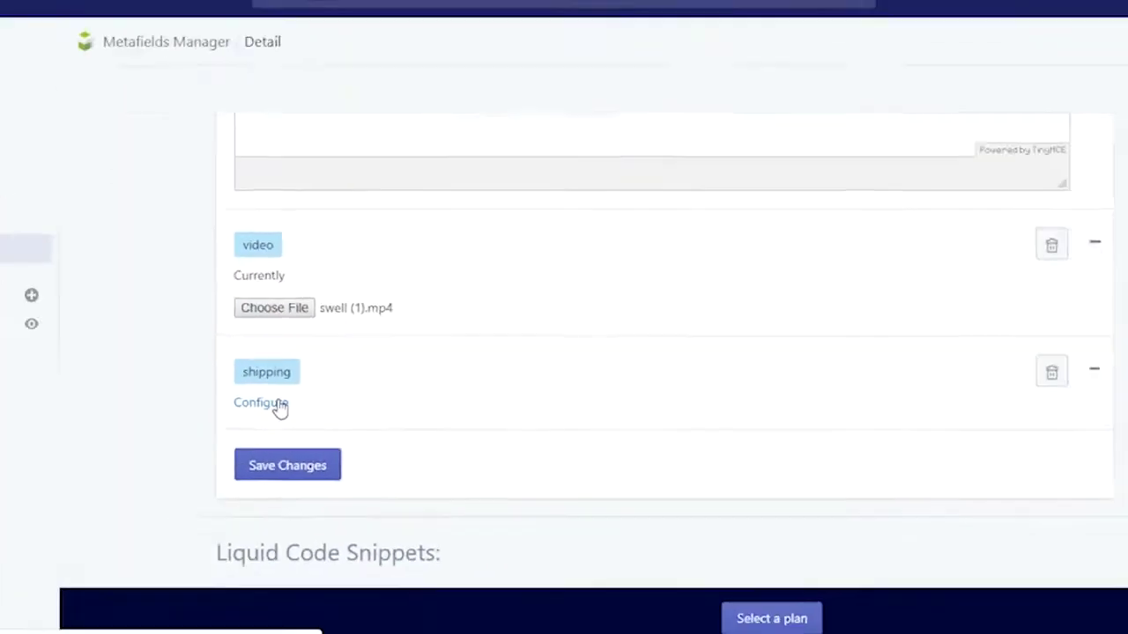
Step: Give the shipping metafield the note 'shipping info' and a first option 'free shipping' with value yes
left_click(279, 406)
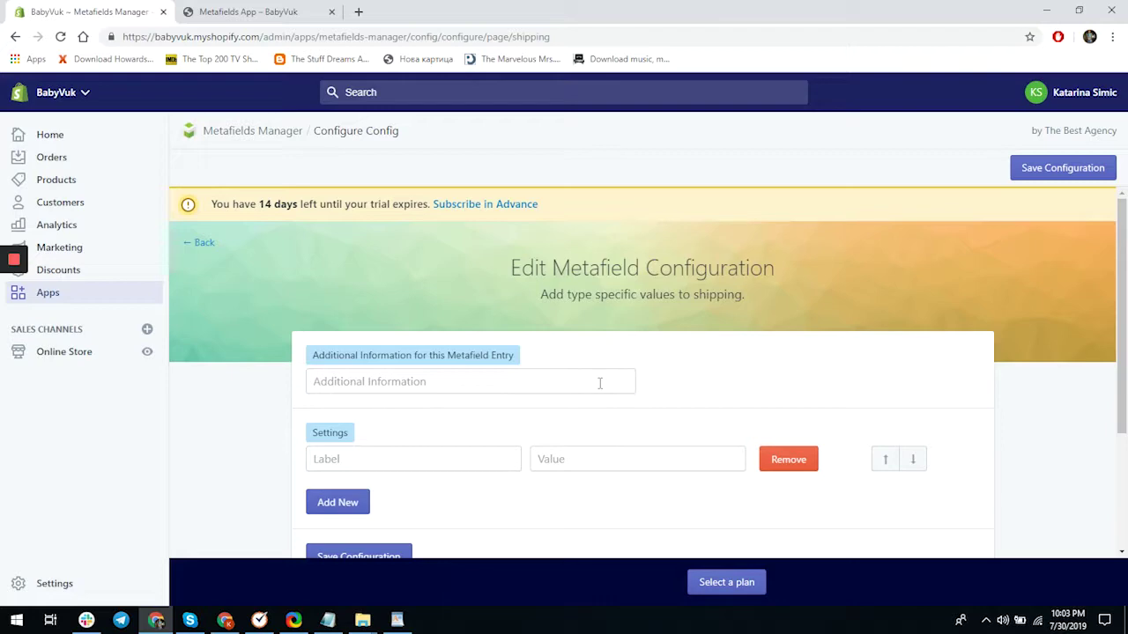
left_click(599, 382)
type("shippi")
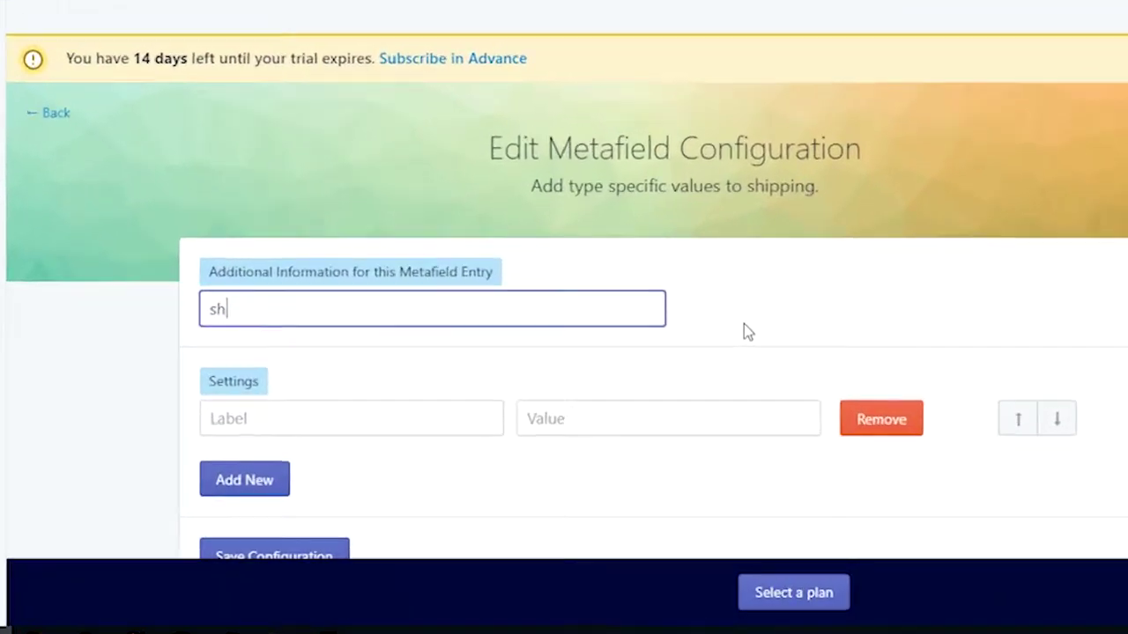
type("ng info")
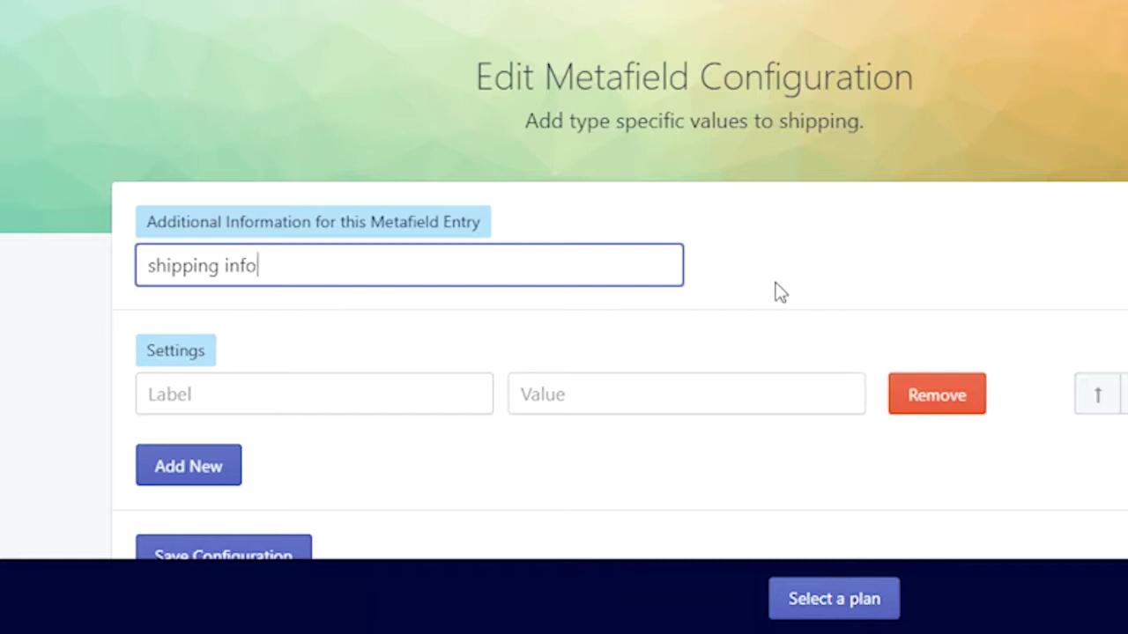
key("Tab")
type("free shipping")
left_click(741, 287)
type("yes")
Step: Add a second option 'standard shipping' with value no and save the shipping configuration
left_click(189, 363)
left_click(235, 331)
type("standard shipping")
key("Tab")
type("no")
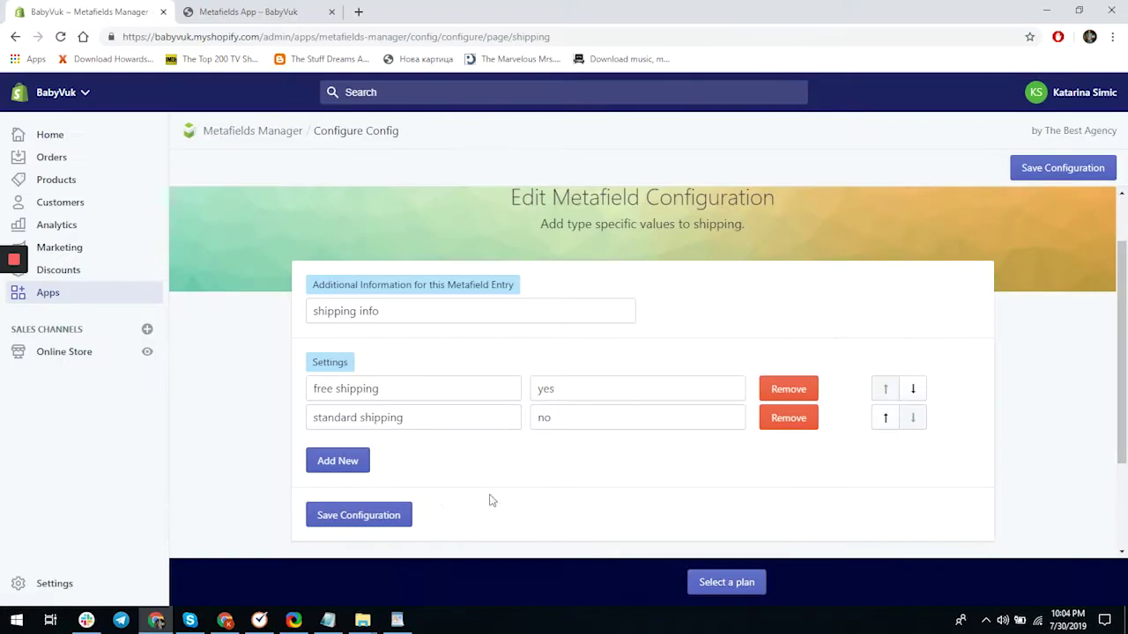
left_click(370, 516)
left_click(724, 384)
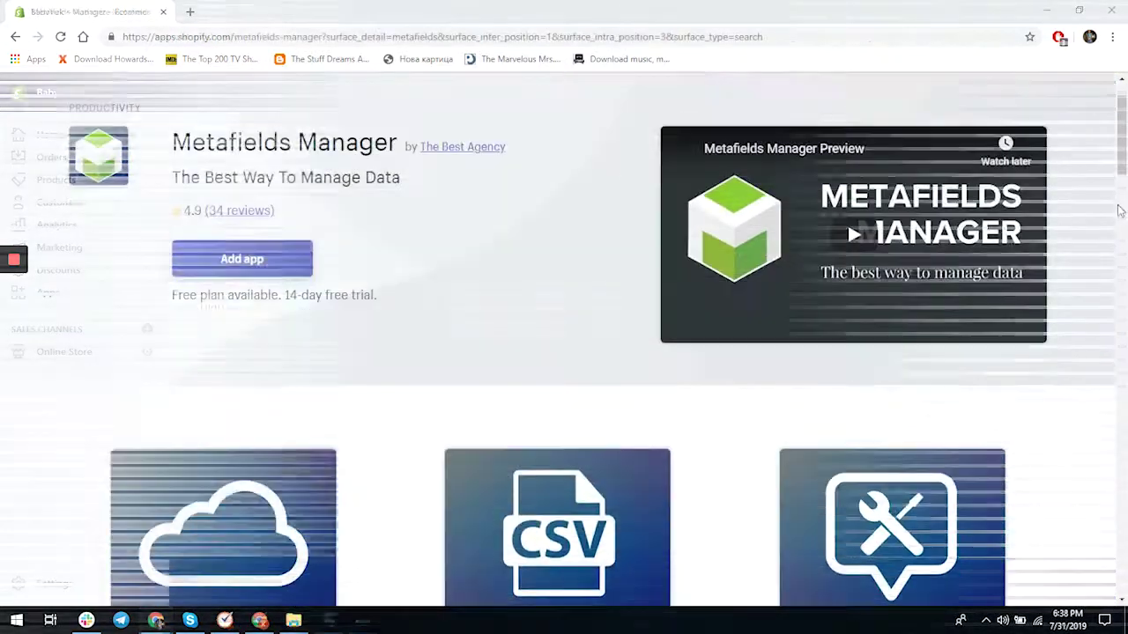
scroll(1125, 205, "down", 3)
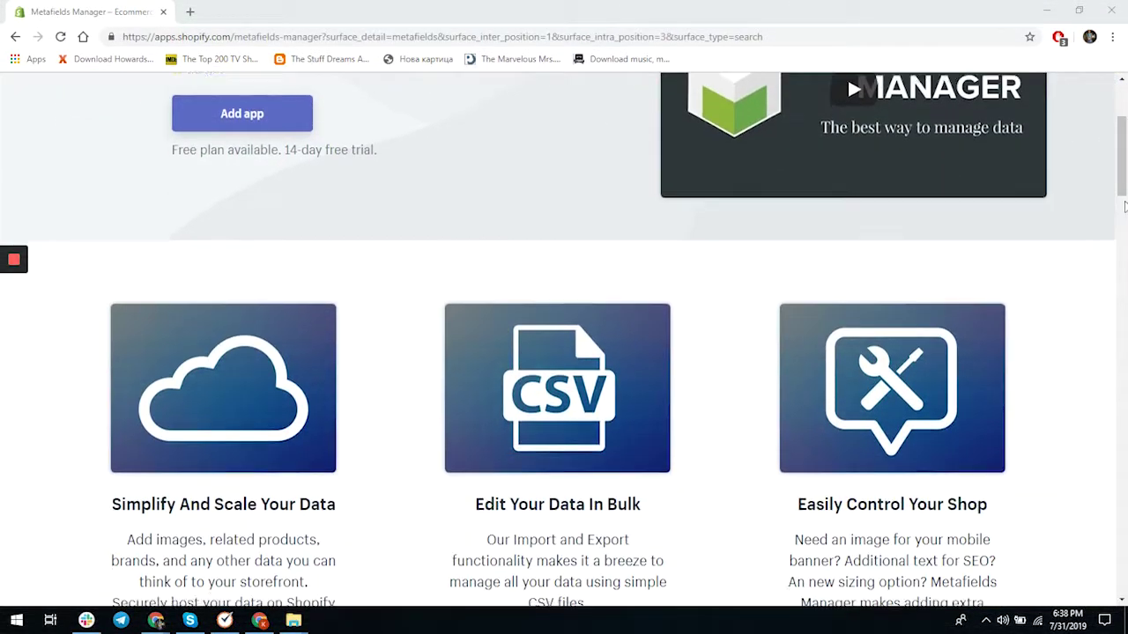
scroll(1124, 193, "down", 1)
scroll(1121, 176, "down", 1)
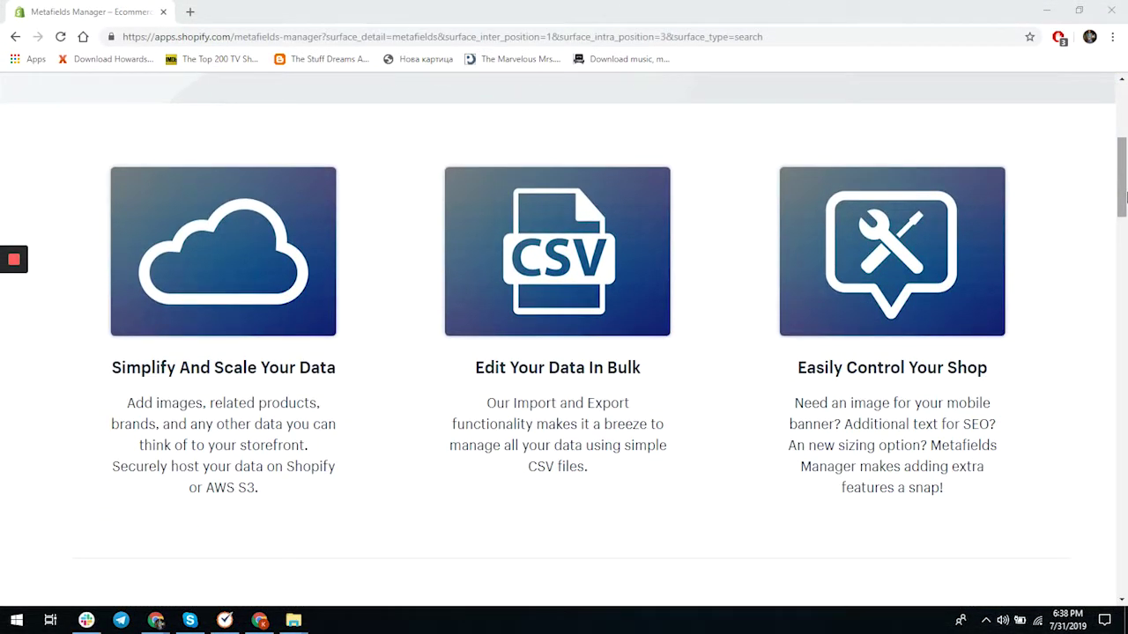
scroll(1124, 198, "down", 5)
left_click_drag(1124, 198, 1124, 240)
scroll(1125, 240, "down", 2)
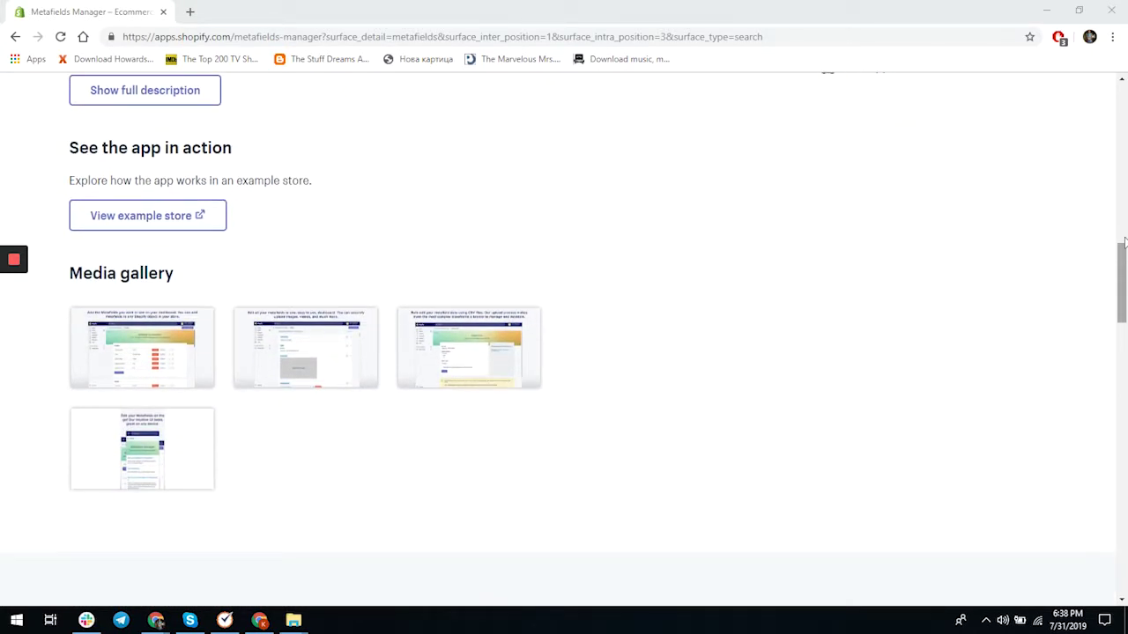
scroll(1124, 239, "down", 3)
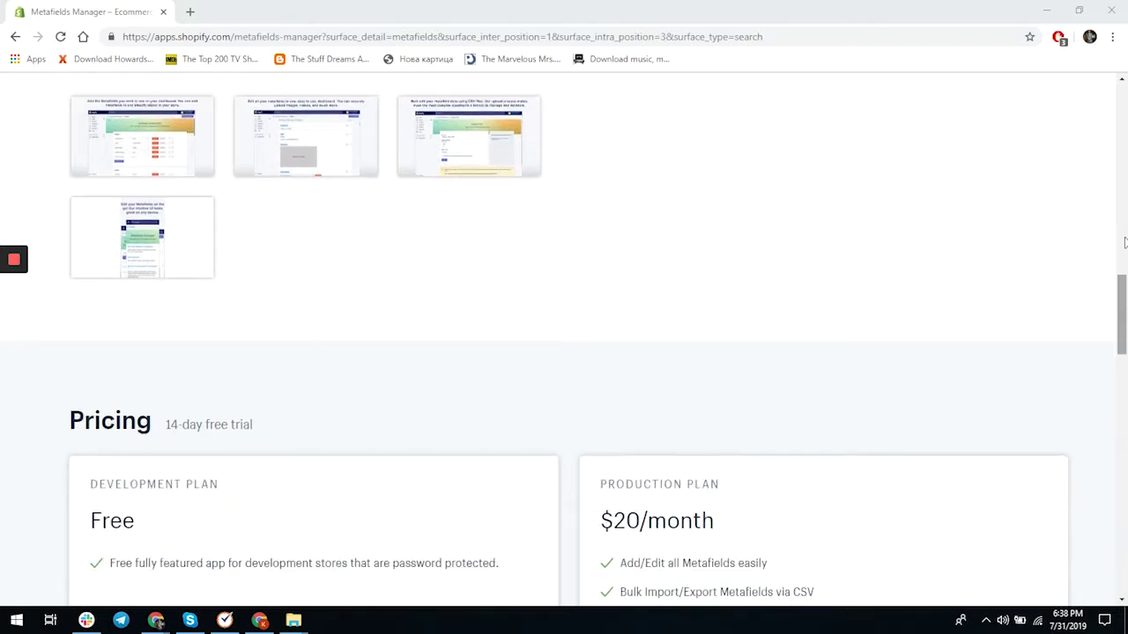
scroll(1124, 242, "down", 2)
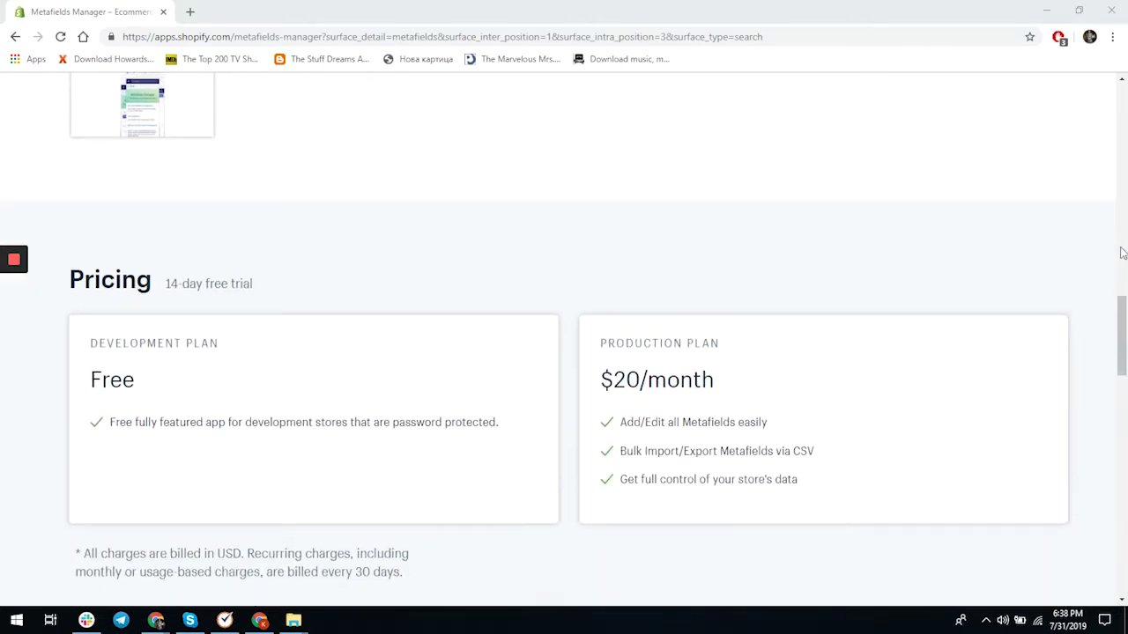
scroll(1119, 254, "down", 1)
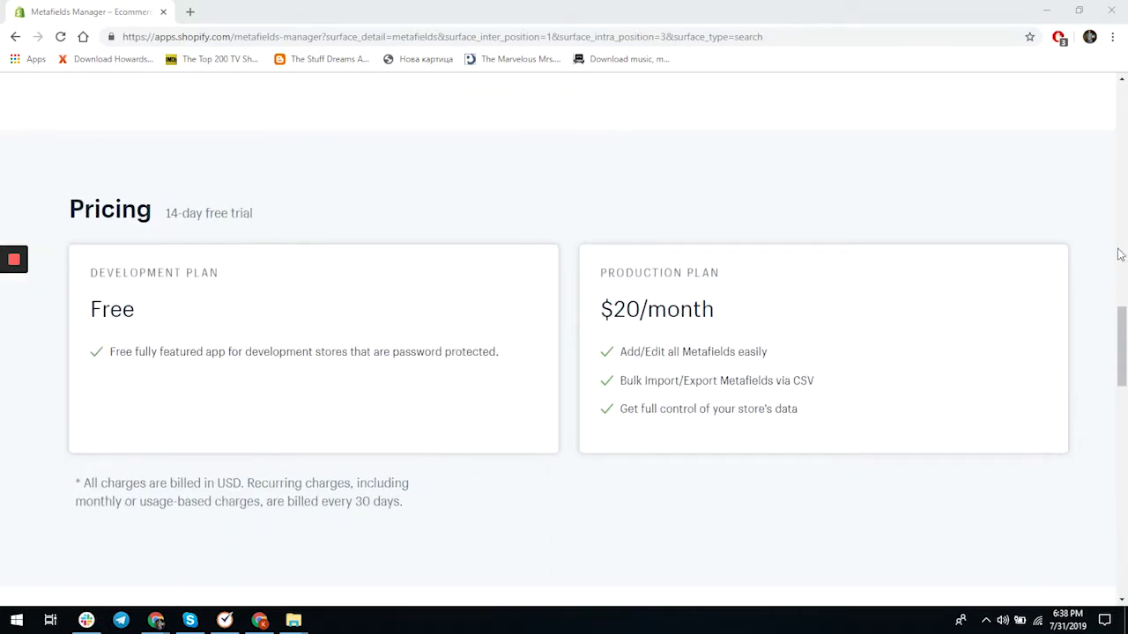
scroll(1120, 254, "down", 1)
scroll(1120, 255, "down", 1)
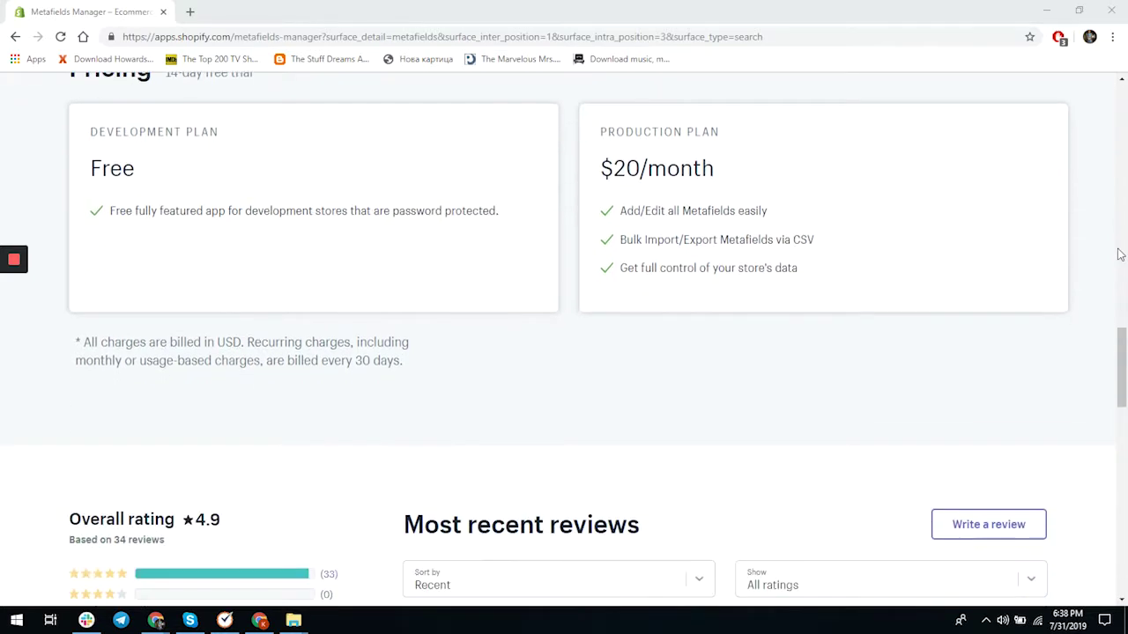
scroll(1118, 259, "down", 2)
scroll(1117, 280, "down", 3)
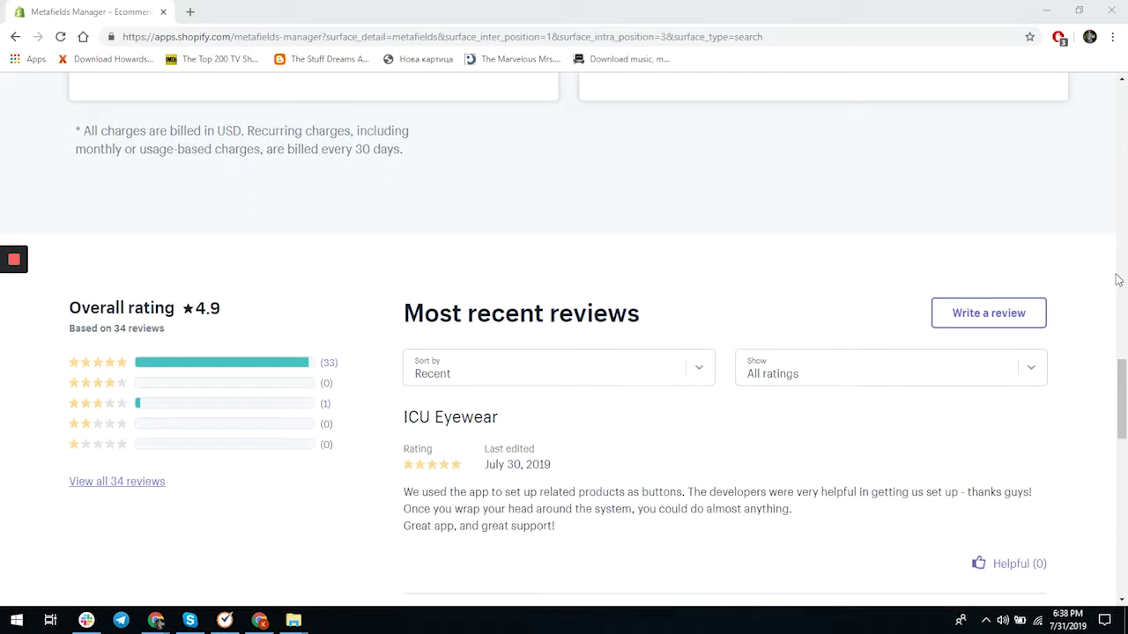
scroll(1117, 279, "down", 3)
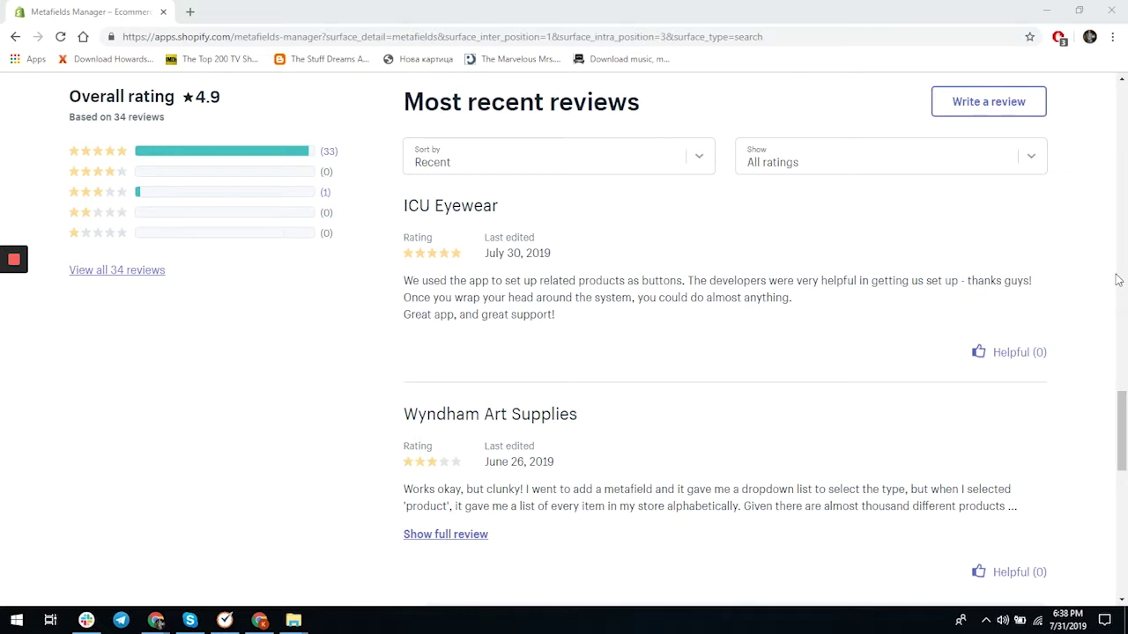
scroll(1117, 280, "down", 4)
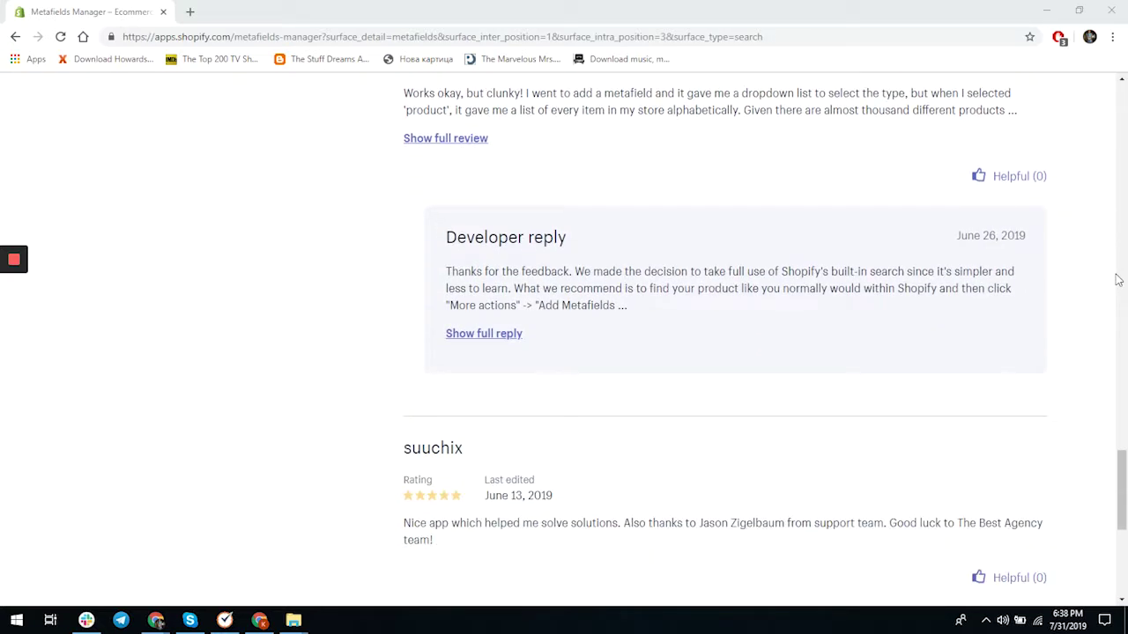
scroll(1118, 279, "down", 2)
scroll(1117, 279, "down", 2)
scroll(1117, 279, "up", 1)
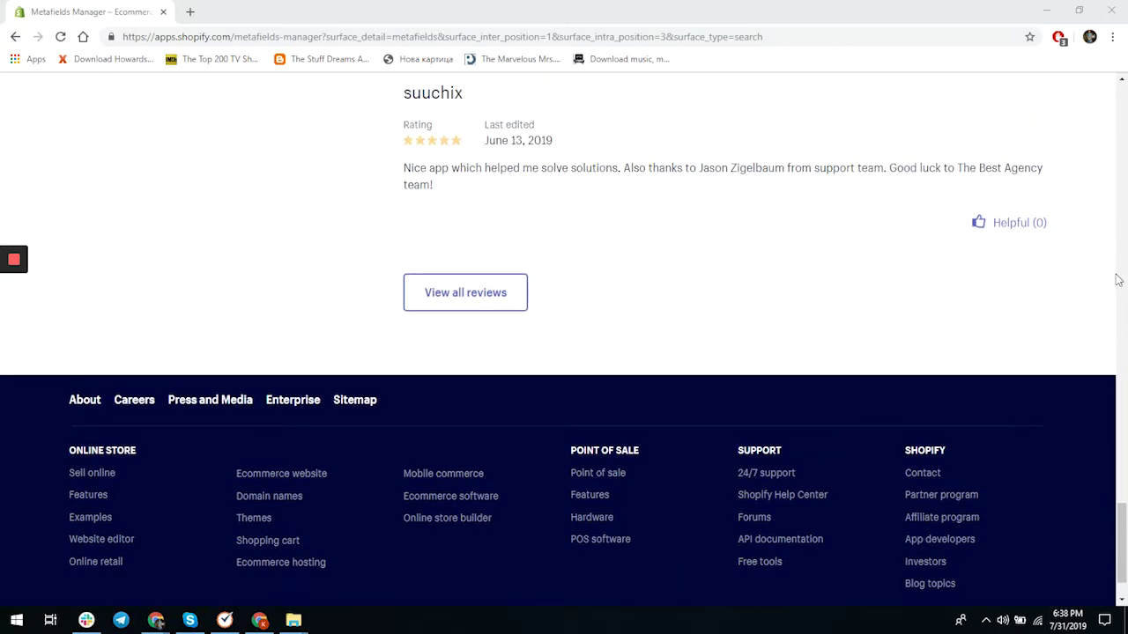
scroll(1117, 279, "up", 4)
scroll(1118, 280, "up", 6)
scroll(1117, 279, "up", 3)
scroll(1118, 279, "up", 5)
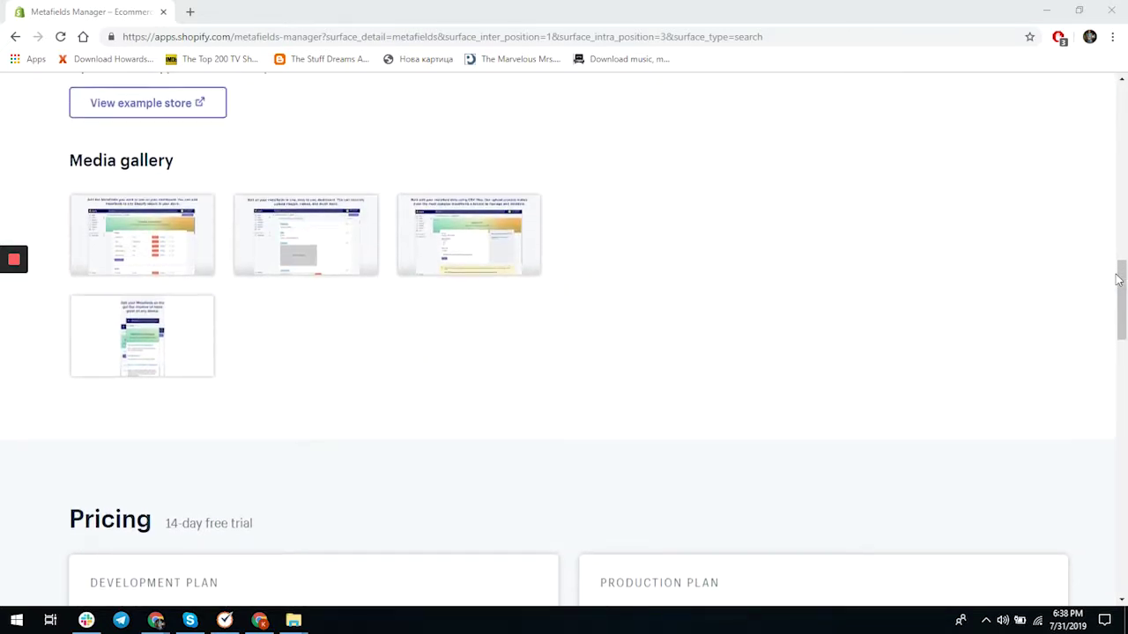
scroll(1117, 279, "up", 2)
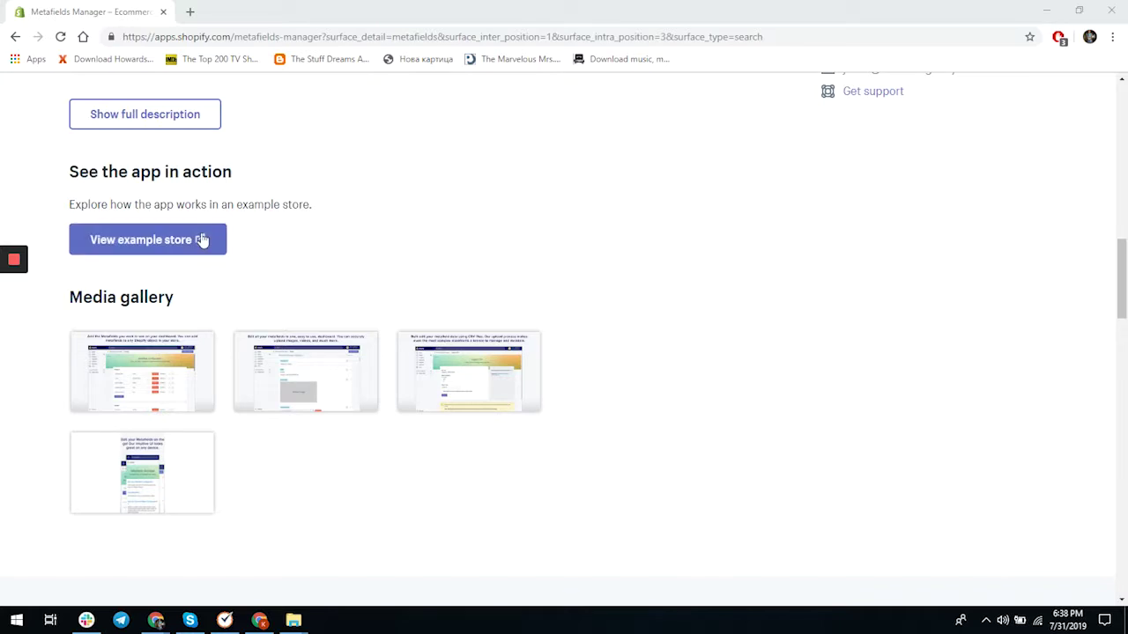
left_click(203, 240)
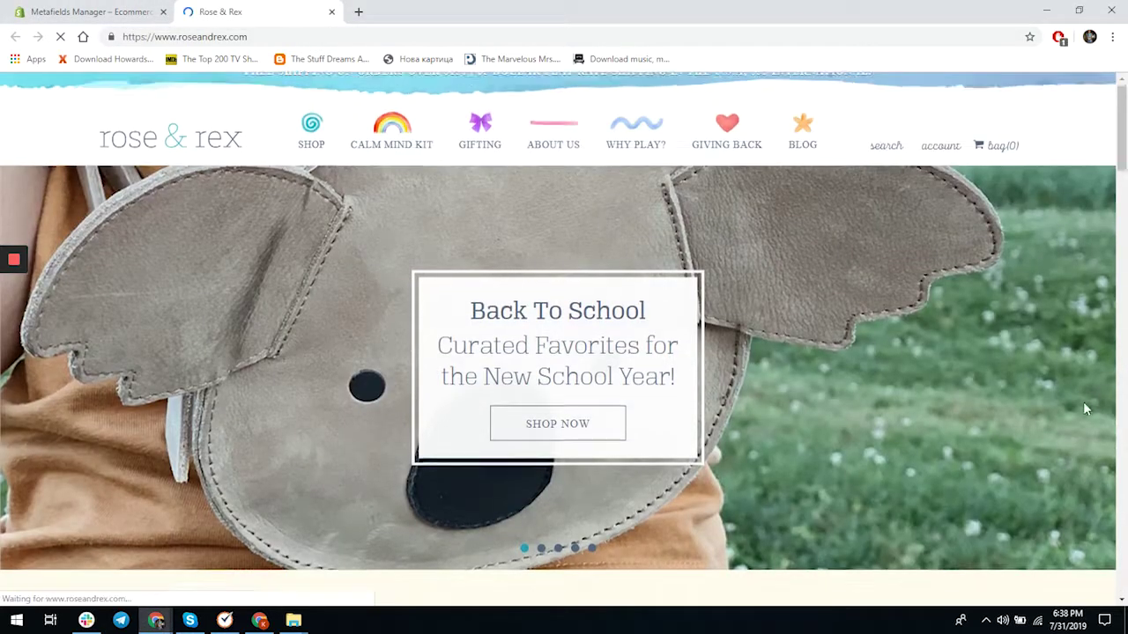
scroll(1083, 402, "down", 4)
scroll(1080, 413, "down", 7)
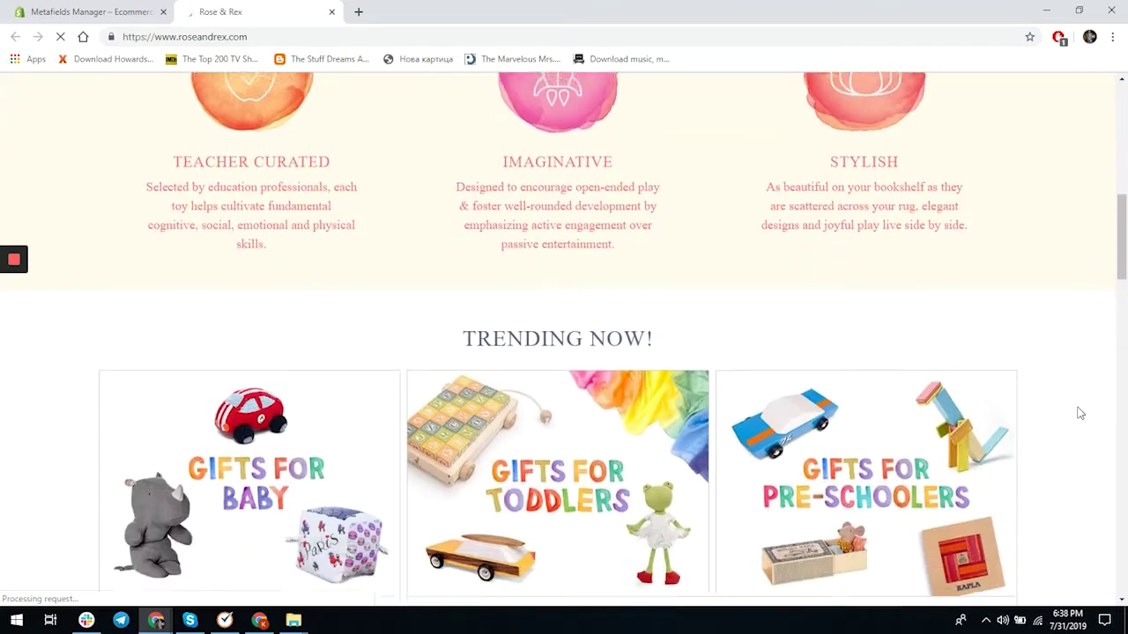
scroll(1080, 414, "down", 5)
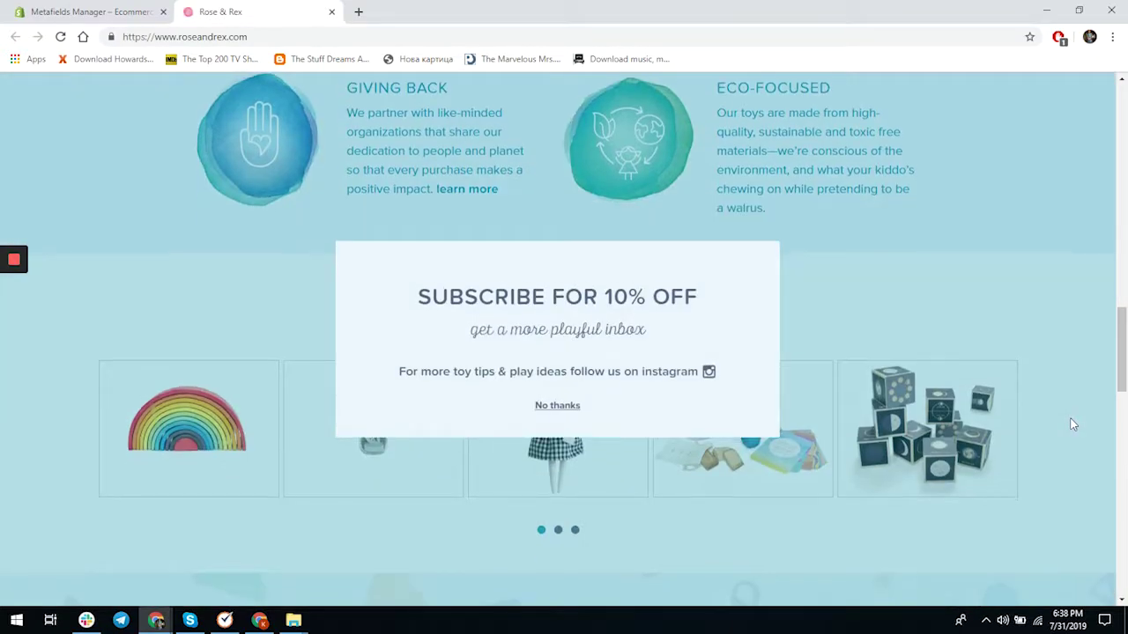
scroll(976, 393, "down", 10)
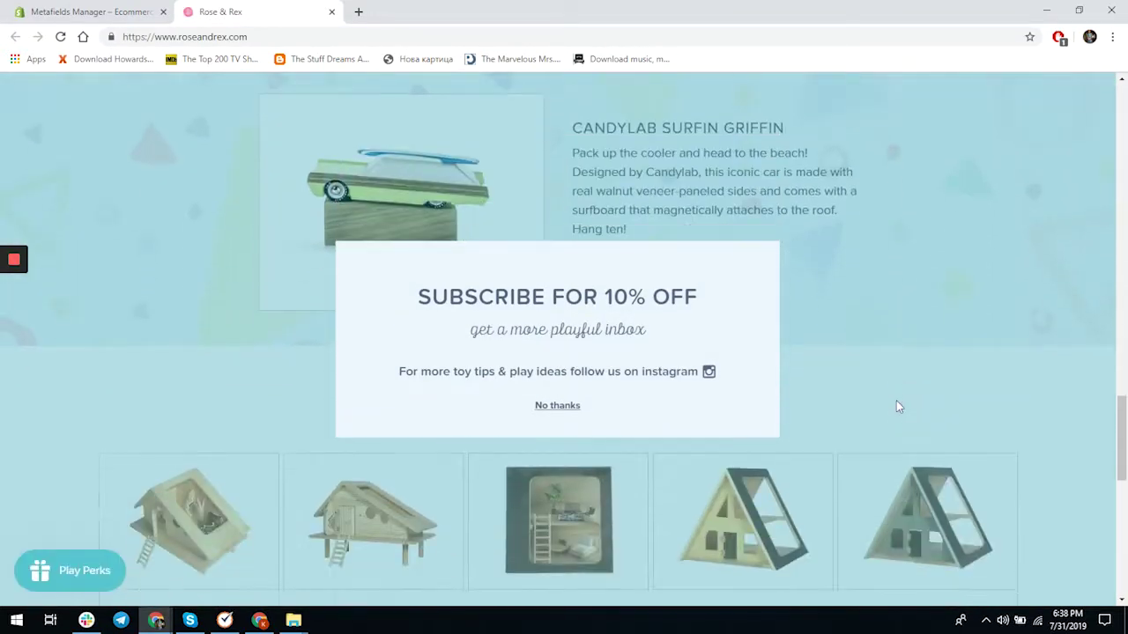
left_click(332, 11)
scroll(1119, 282, "up", 6)
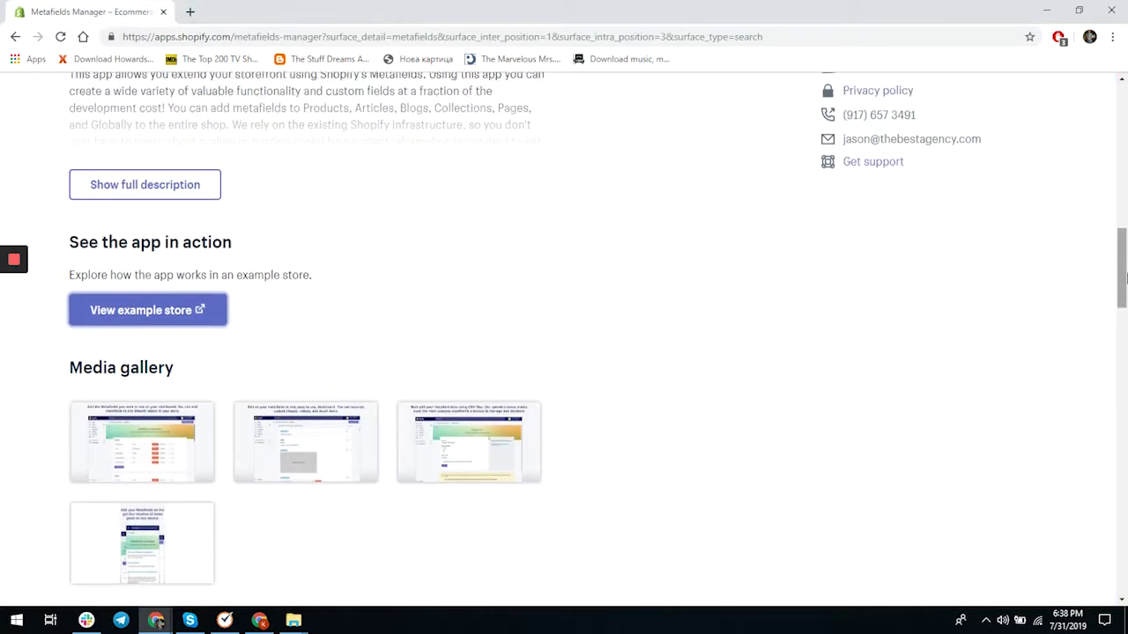
scroll(1093, 252, "down", 2)
scroll(1093, 237, "up", 5)
scroll(1093, 225, "up", 2)
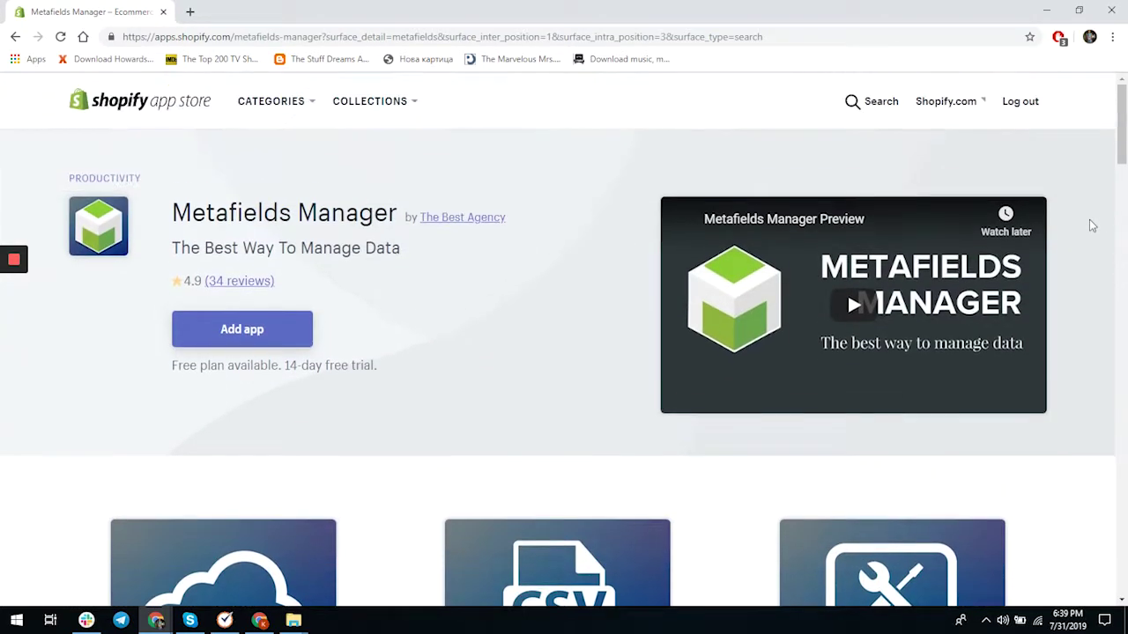